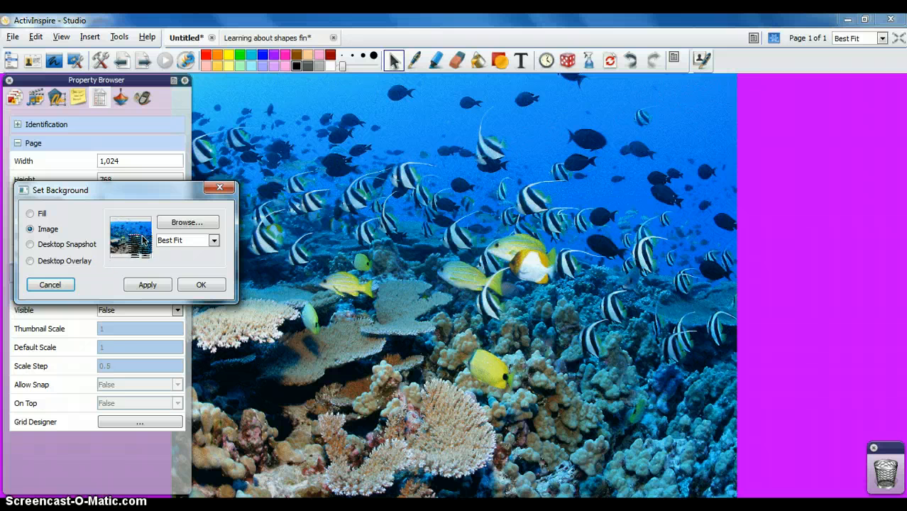
- Dismiss the background settings without applying a fill, and capture an area snapshot of the coral reef image onto the current page
click(37, 214)
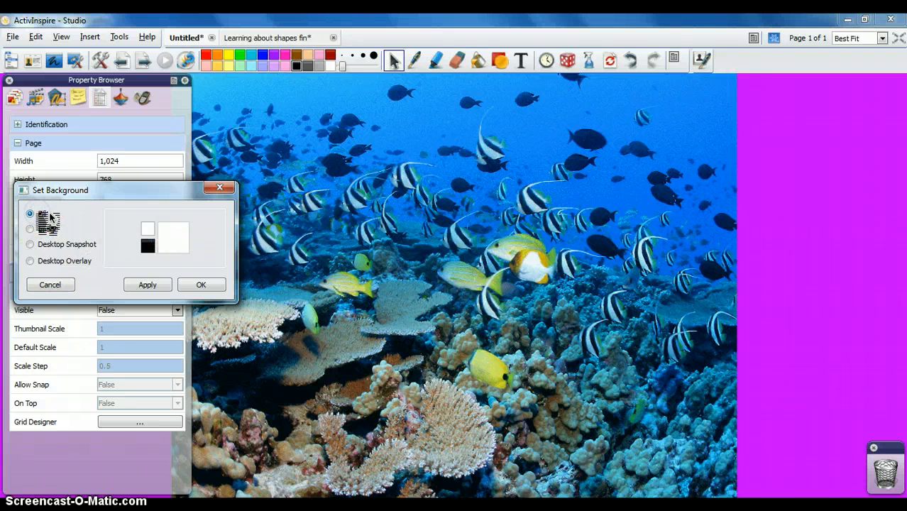
click(55, 286)
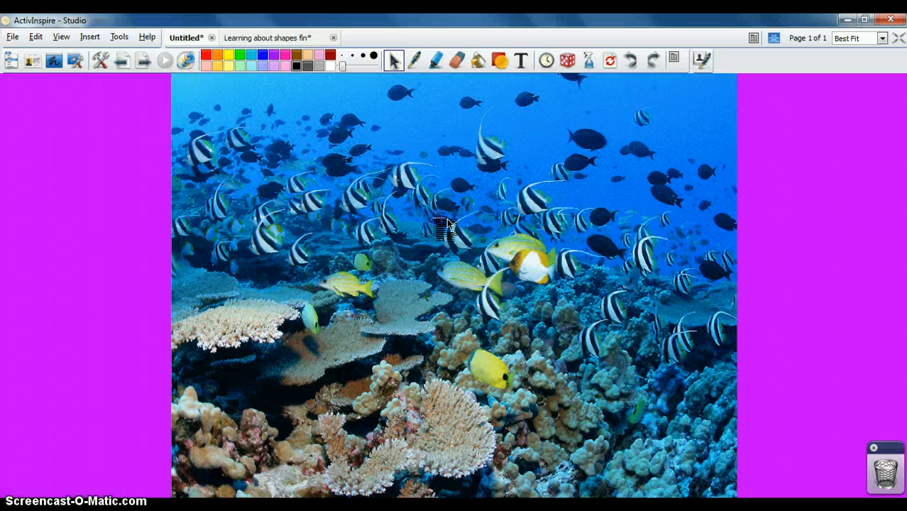
click(121, 37)
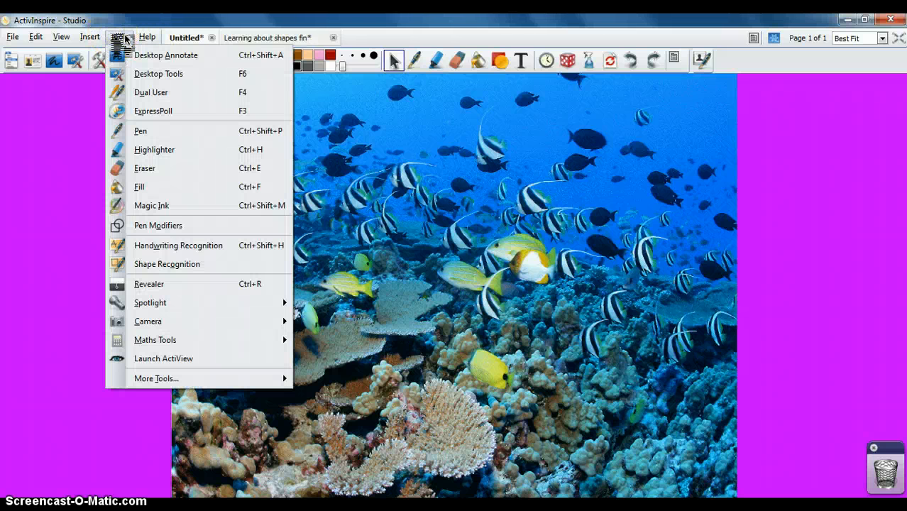
mouse_move(167, 320)
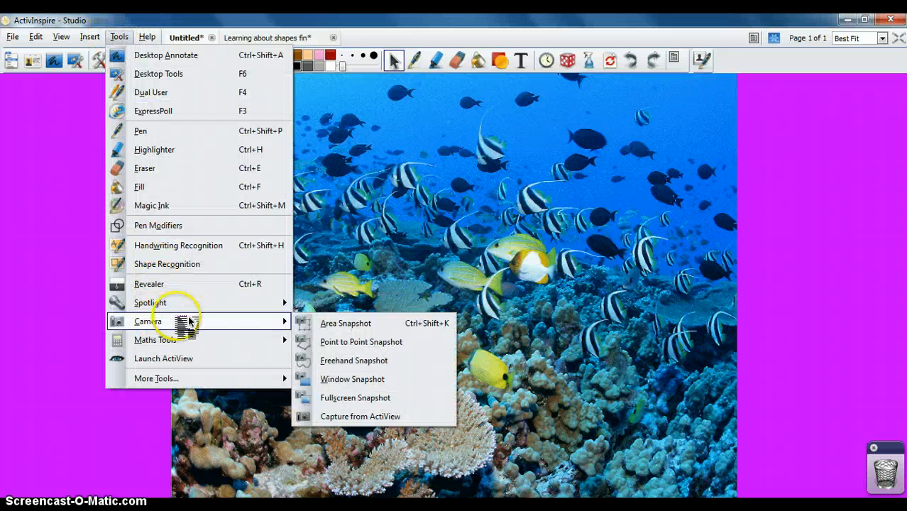
click(319, 326)
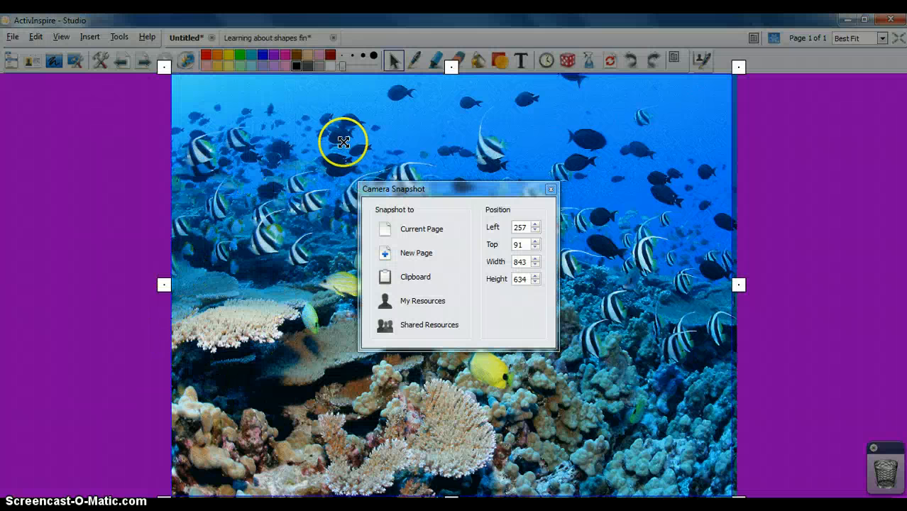
click(422, 229)
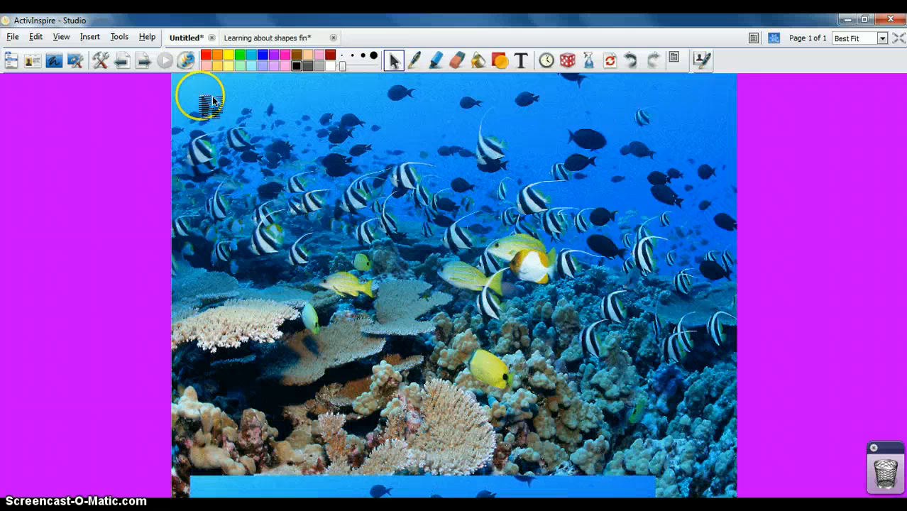
- Show the My Resources folder tree in the Resource Browser
key(ctrl+b)
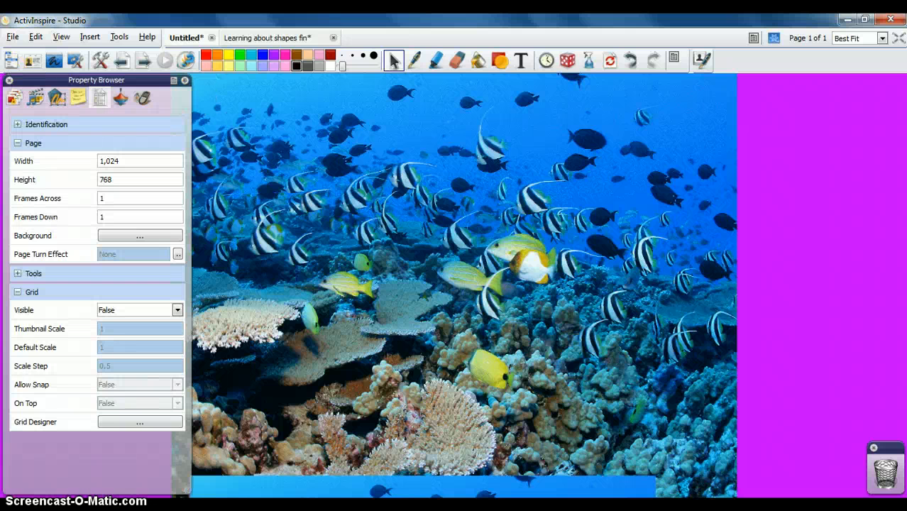
click(46, 101)
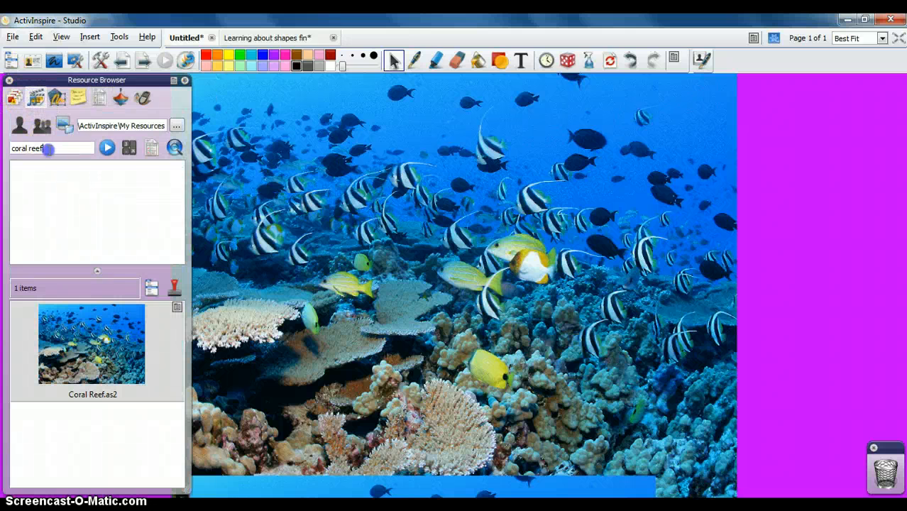
click(31, 123)
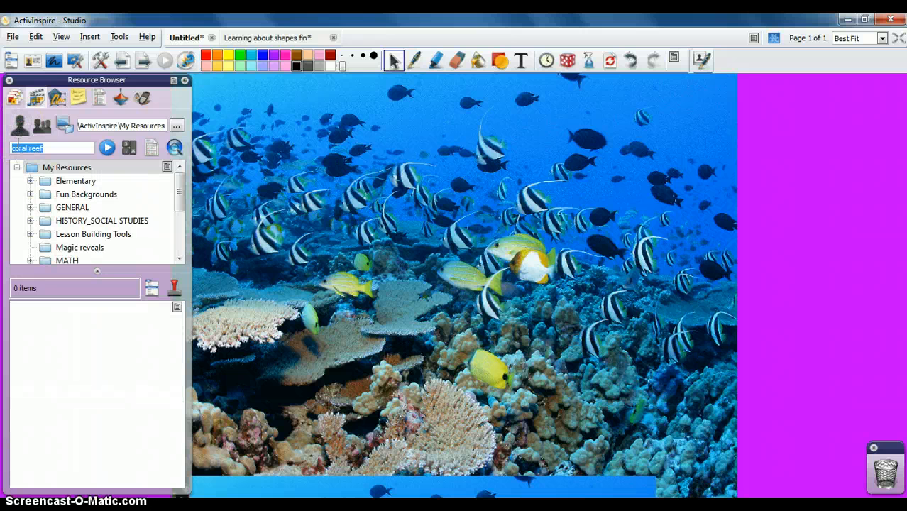
- Open the Ocean folder inside Science, Animal Habitats to list its resources
click(179, 259)
click(179, 259)
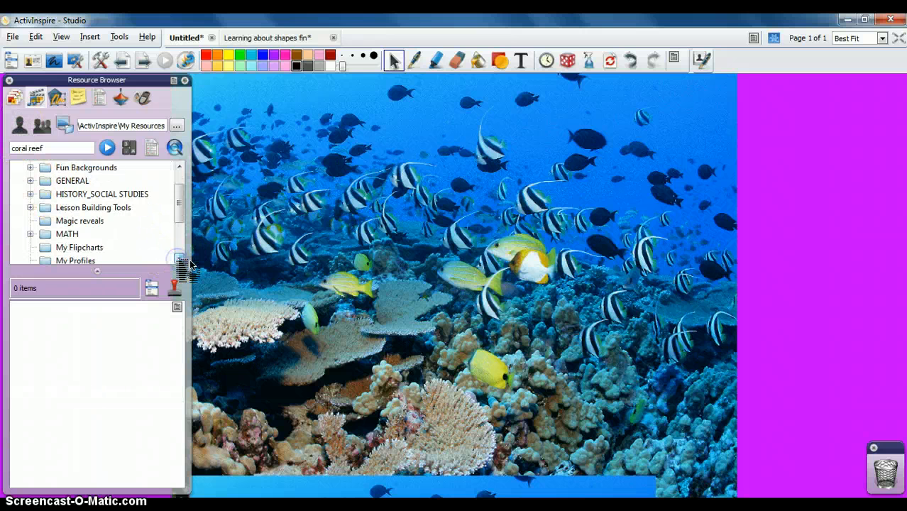
click(179, 259)
click(180, 259)
click(180, 259)
click(180, 259)
click(180, 259)
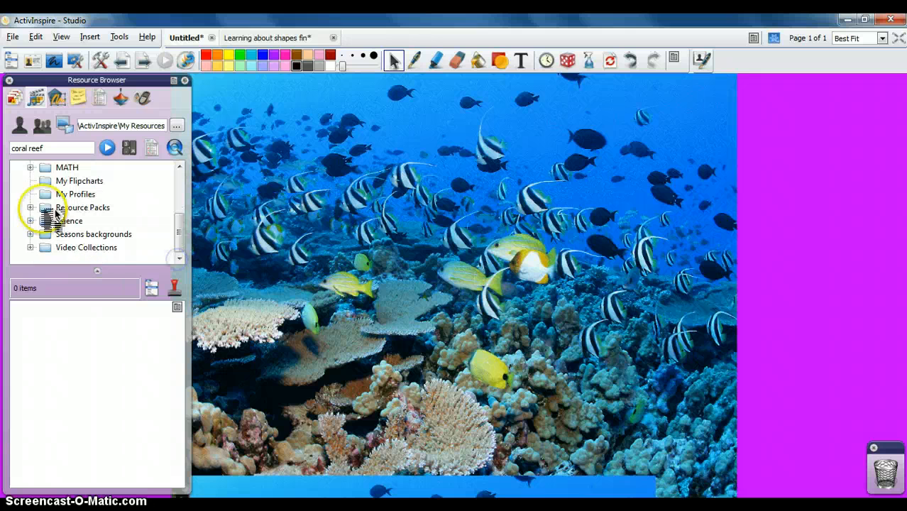
click(30, 221)
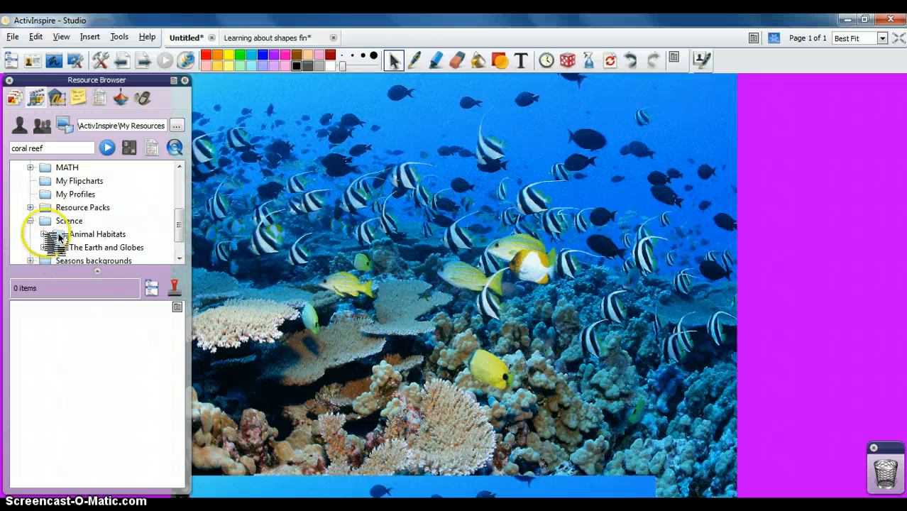
click(45, 235)
click(179, 258)
click(179, 258)
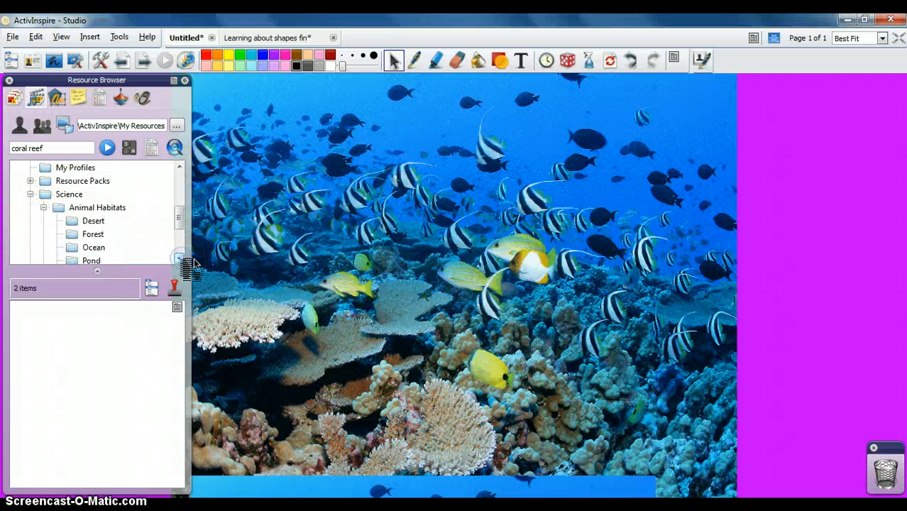
click(179, 258)
click(96, 234)
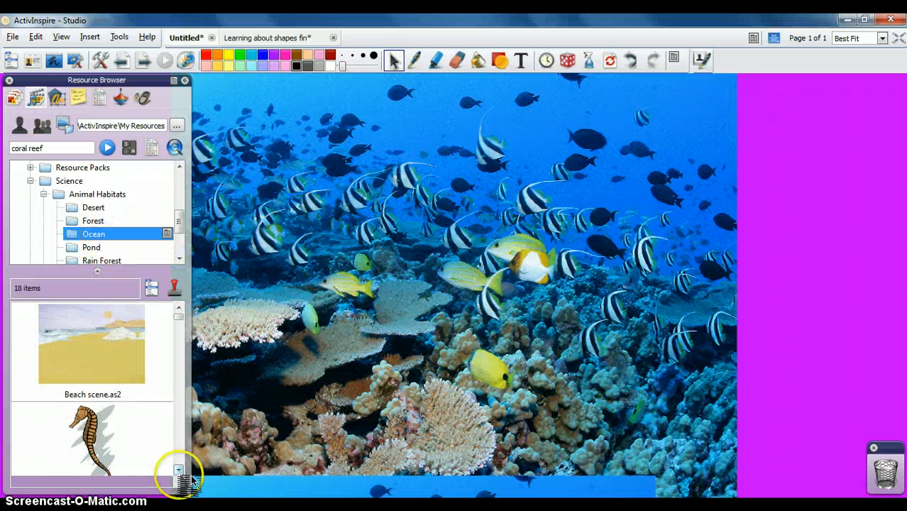
- Add the Big Seahorse resource to the page, shrink it, and place it in the upper-right water of the reef
click(178, 470)
drag(91, 343, 619, 266)
drag(673, 128, 570, 306)
drag(559, 348, 709, 213)
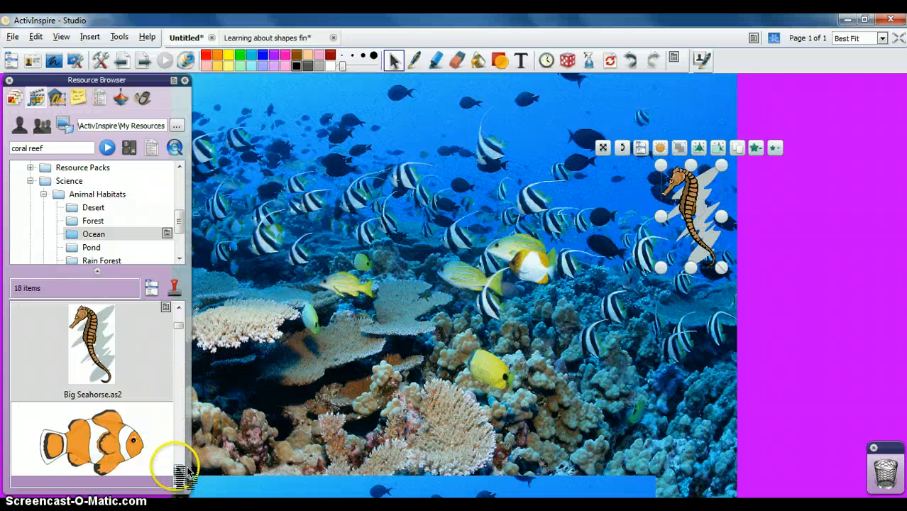
- Add three copies of the Clownfish resource to the lower-left part of the reef, shrinking each one
drag(104, 419, 351, 363)
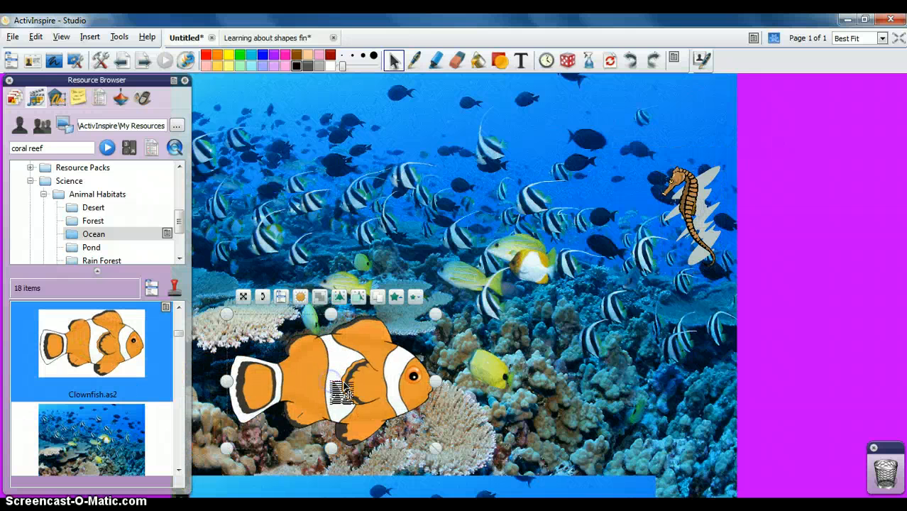
drag(435, 313, 345, 381)
drag(162, 355, 281, 370)
drag(411, 269, 341, 337)
drag(300, 370, 294, 368)
drag(117, 347, 274, 313)
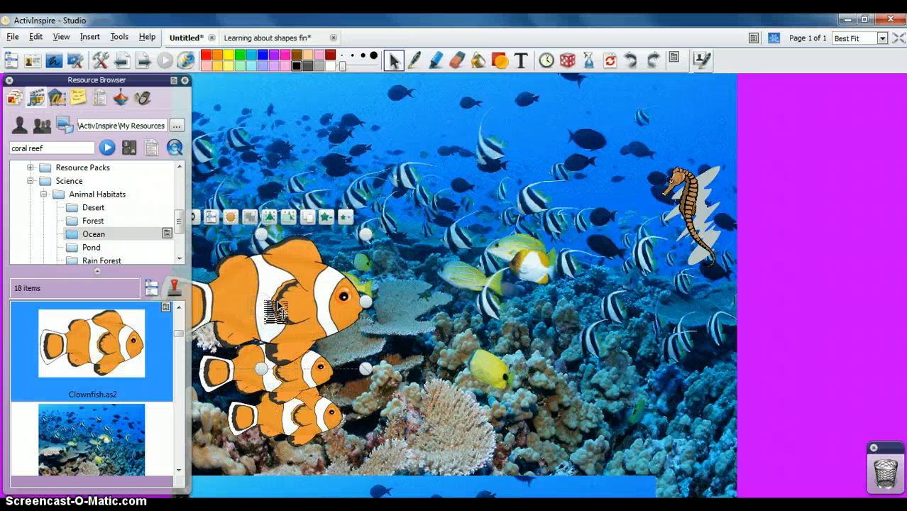
drag(365, 232, 304, 293)
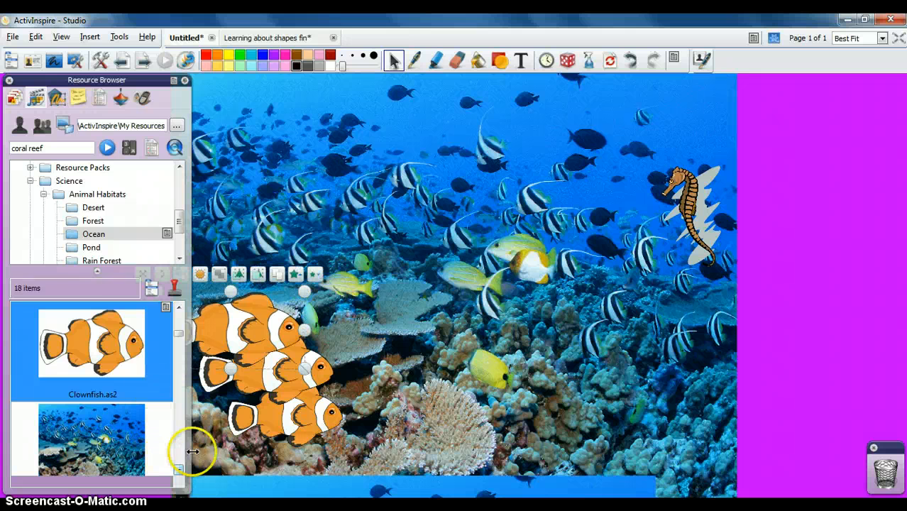
click(334, 363)
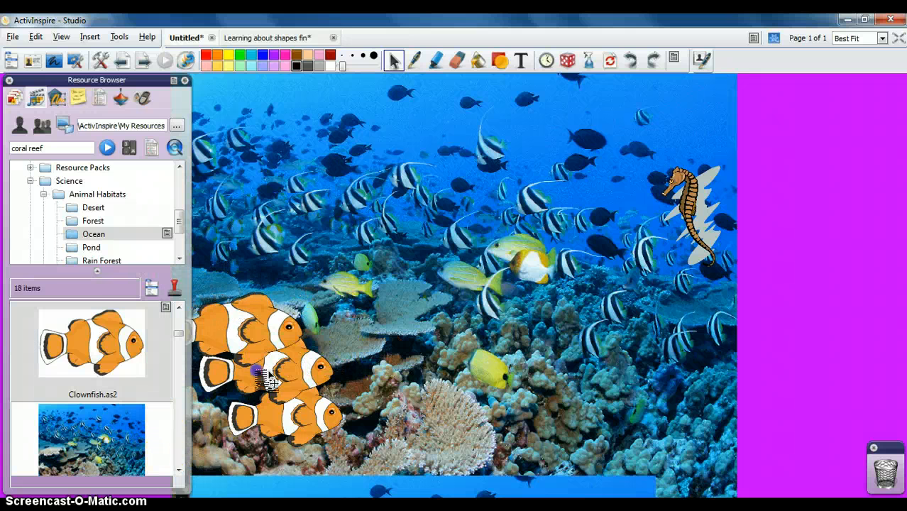
- Select the three clownfish together and reduce their size in two increments
drag(270, 375, 347, 461)
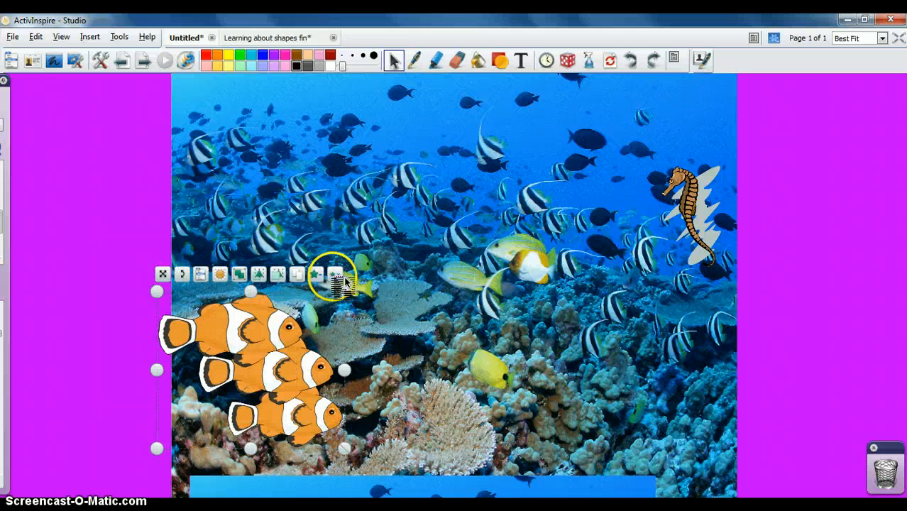
drag(347, 280, 347, 283)
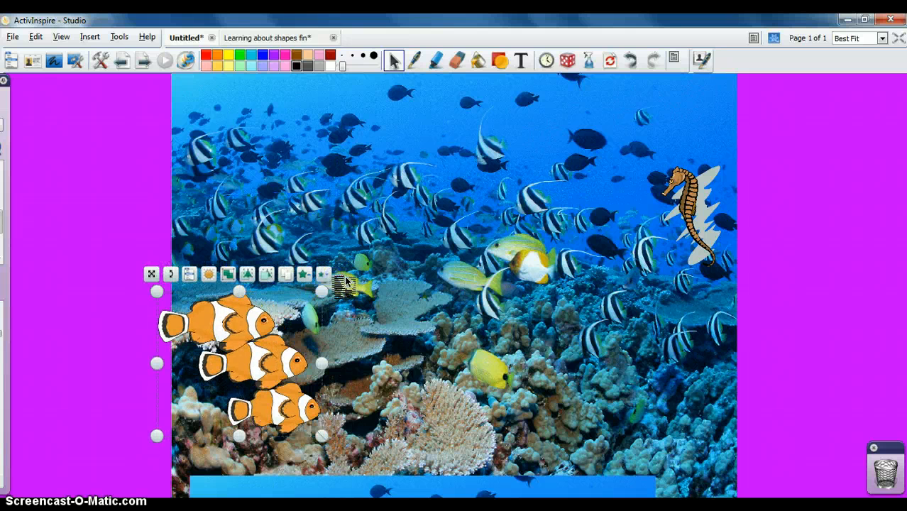
click(346, 282)
drag(194, 289, 335, 447)
click(324, 274)
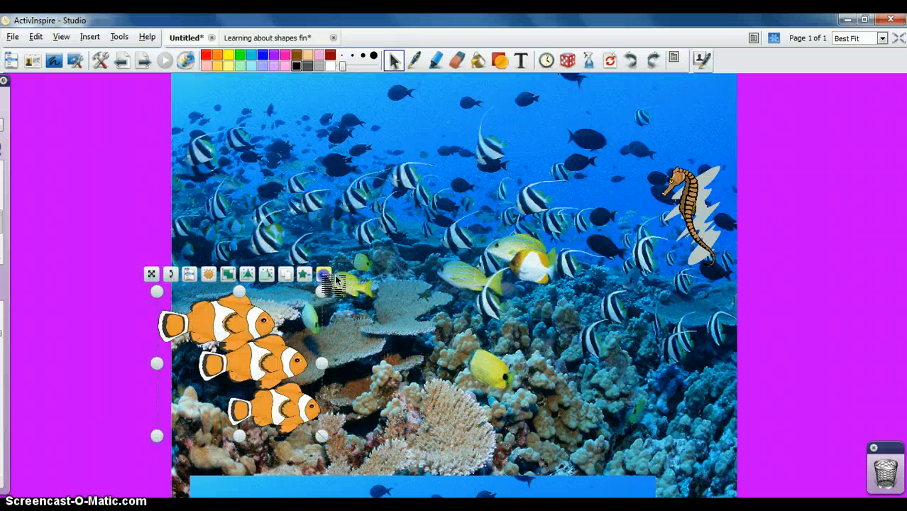
click(321, 275)
click(336, 280)
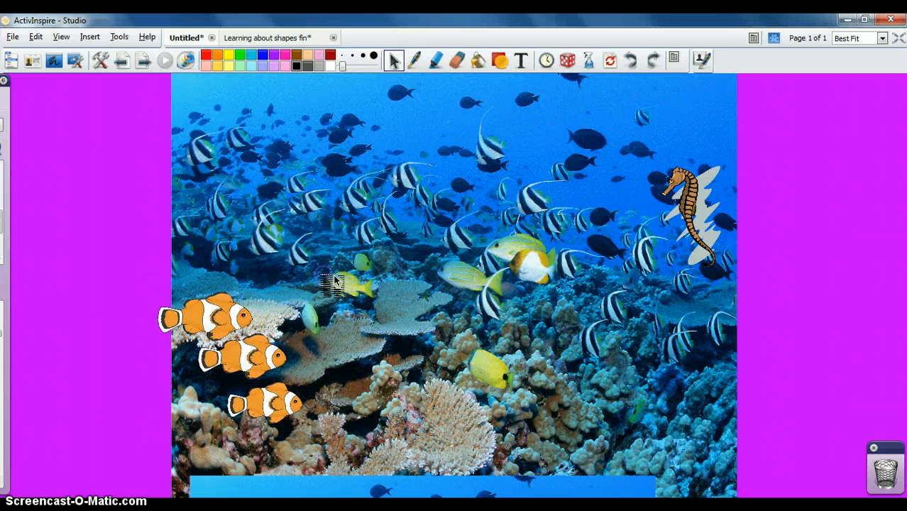
- Arrange the three clownfish in a close diagonal stack over the lower-left coral
drag(230, 332, 288, 334)
drag(273, 417, 254, 421)
drag(260, 373, 282, 381)
drag(284, 313, 336, 435)
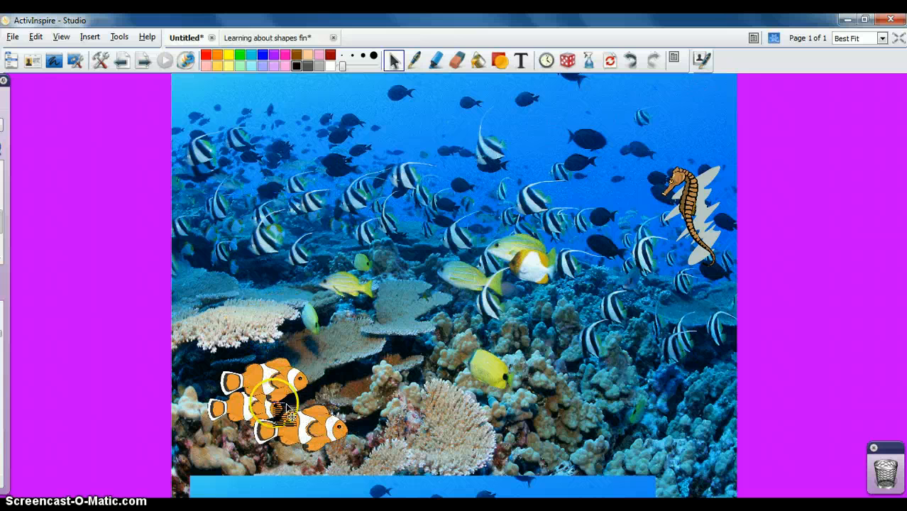
drag(298, 382, 310, 401)
drag(241, 406, 263, 369)
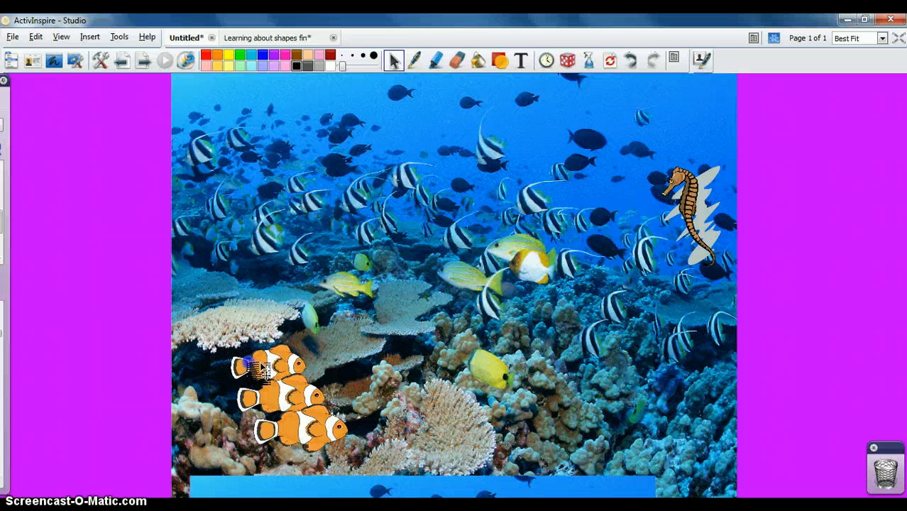
- Add the hammerhead shark in the upper-left water and the Sea Turtle, shrunk to about half size, over the lower-right coral
drag(120, 367, 119, 367)
drag(143, 477, 346, 183)
drag(162, 349, 624, 395)
click(695, 329)
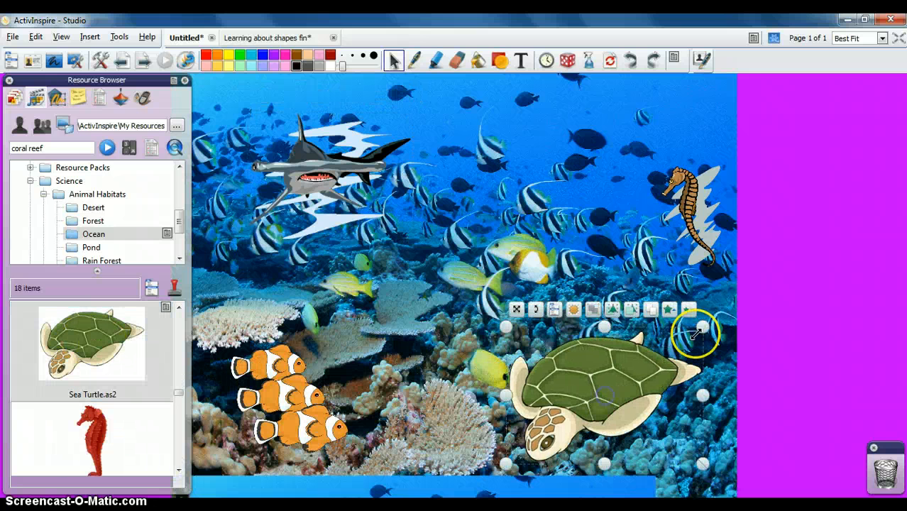
drag(682, 331, 597, 372)
drag(554, 398, 595, 378)
drag(547, 443, 541, 414)
drag(590, 394, 592, 370)
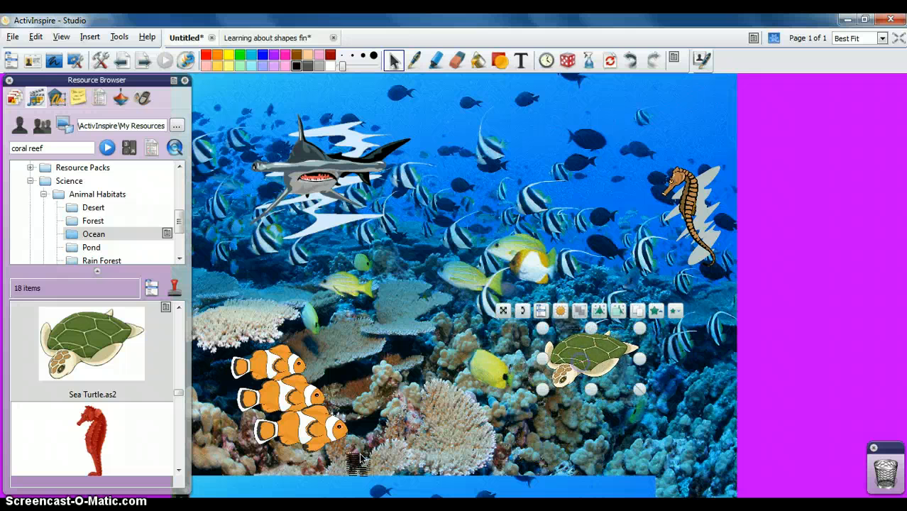
- Add the Shell 2 resource, shrink it, and place it on the coral below the sea turtle
click(179, 469)
click(180, 469)
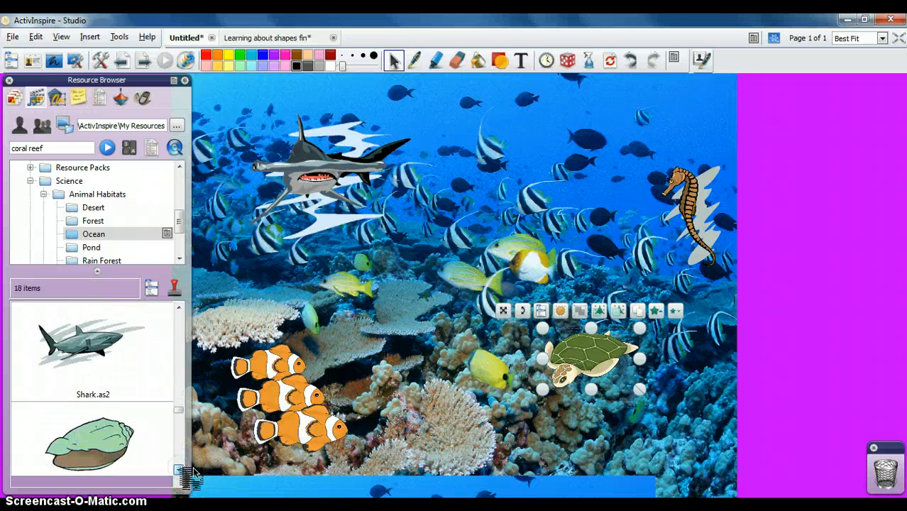
click(180, 469)
drag(108, 360, 403, 385)
drag(485, 326, 649, 440)
click(851, 293)
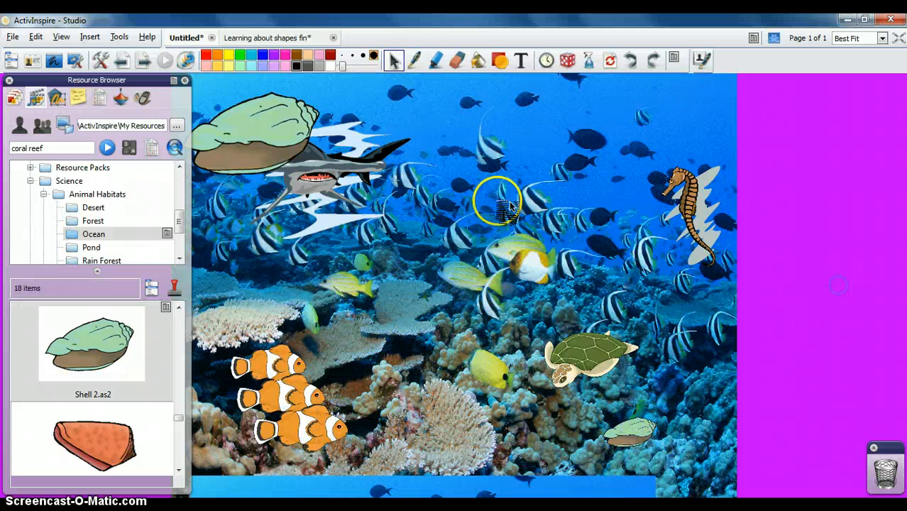
- Delete the extra large green shell overlapping the hammerhead shark
click(270, 126)
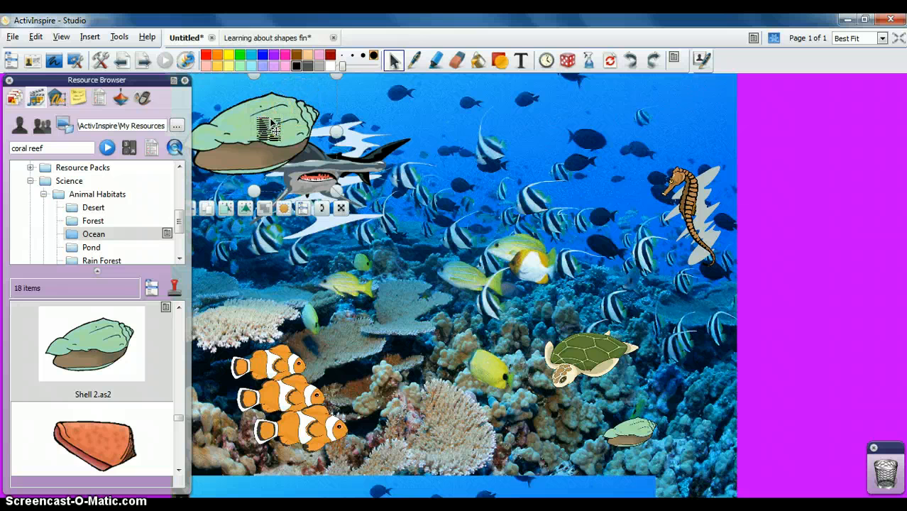
key(Delete)
click(235, 106)
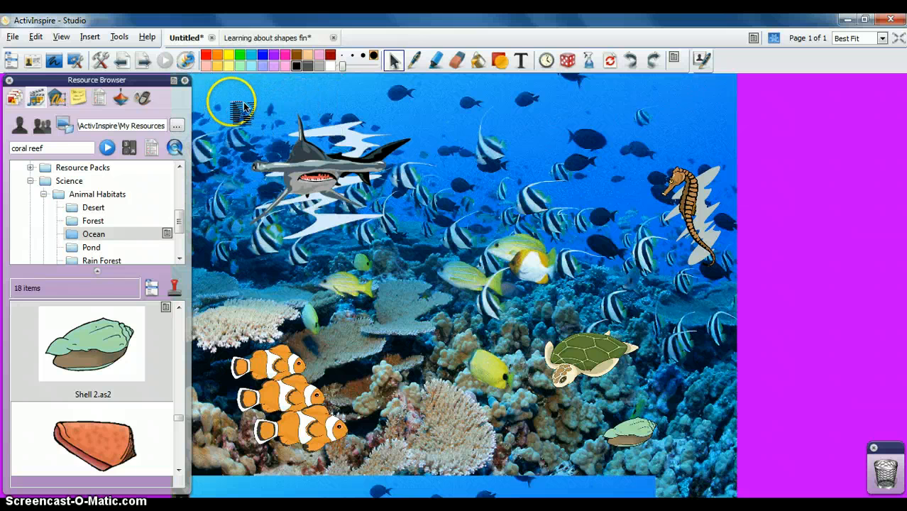
- Select all the added sea creatures and review the options for adding the page, background or grid to the resource library
drag(226, 108, 727, 460)
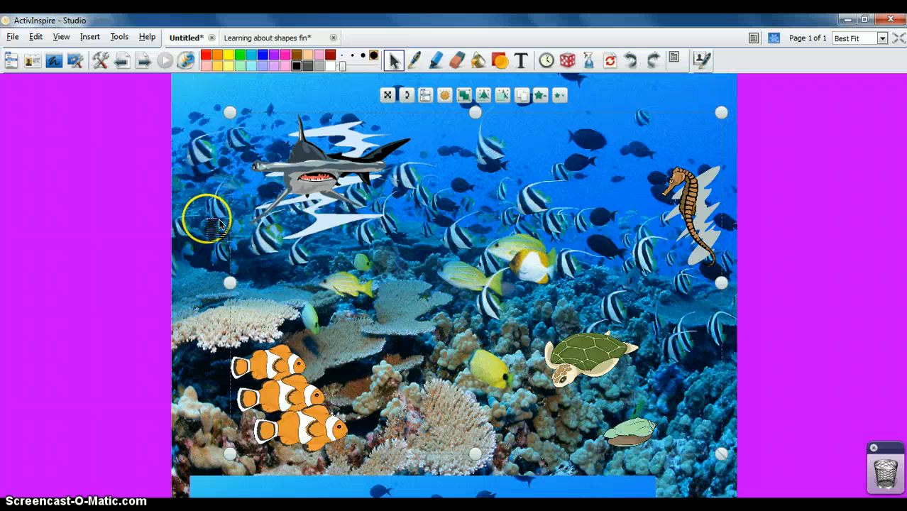
right_click(263, 254)
mouse_move(291, 178)
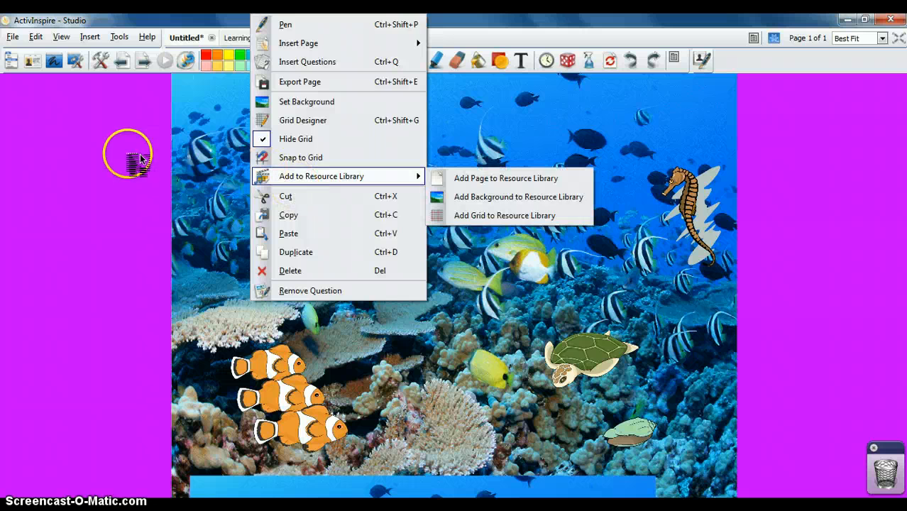
click(103, 152)
drag(256, 117, 728, 471)
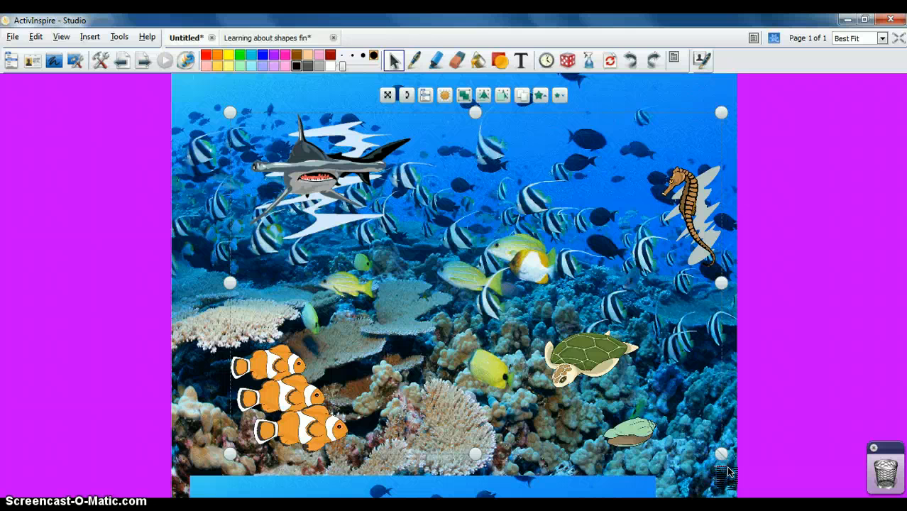
click(728, 471)
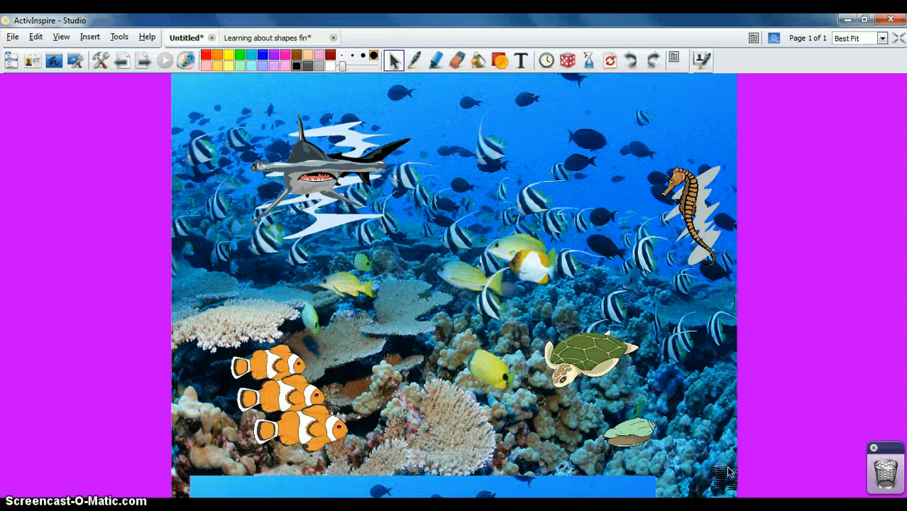
click(595, 353)
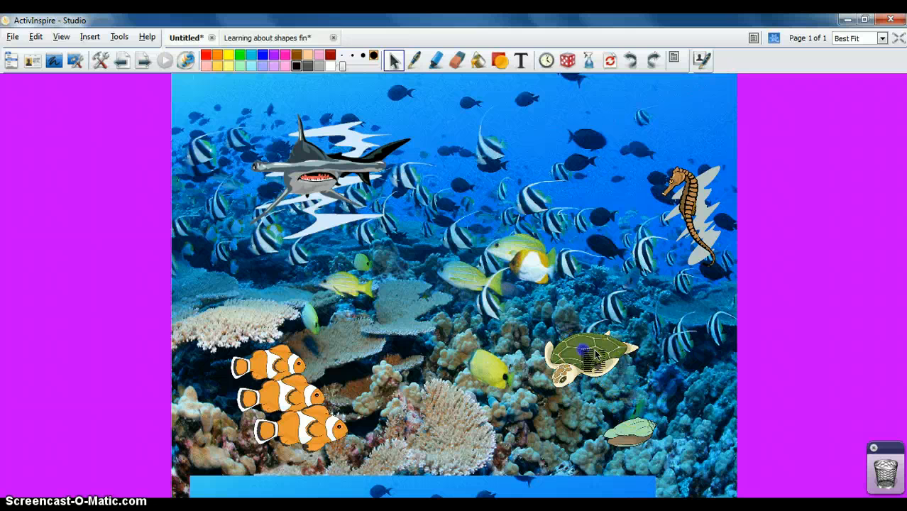
click(774, 39)
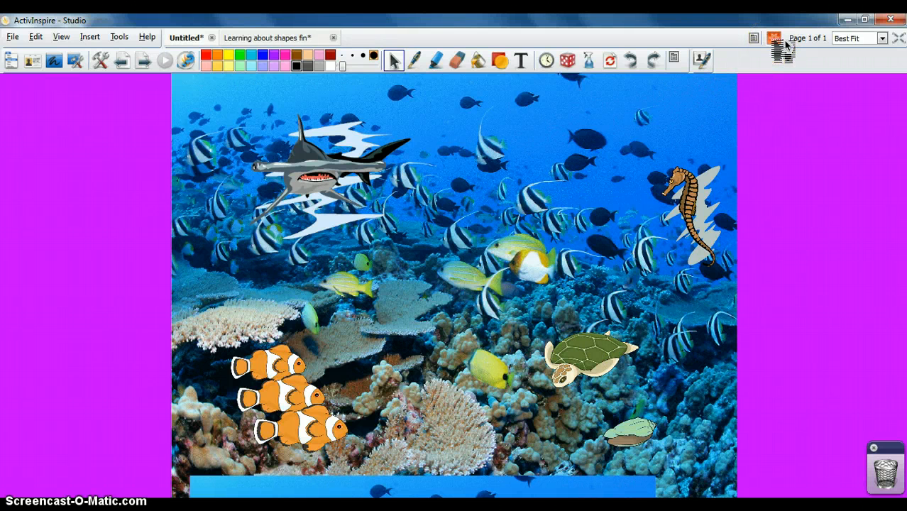
click(777, 40)
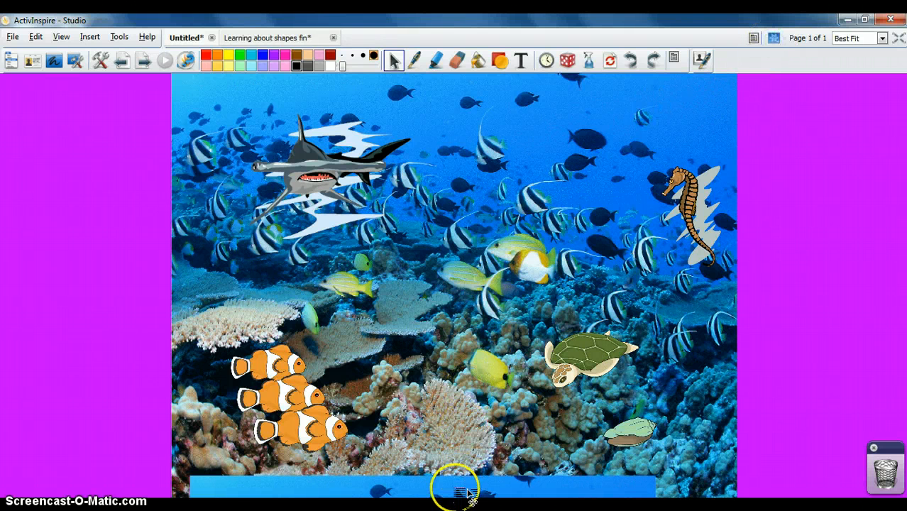
- Move the spare coral reef image up onto the page and transfer it from the Middle Layer to the Top Layer
drag(449, 501, 479, 295)
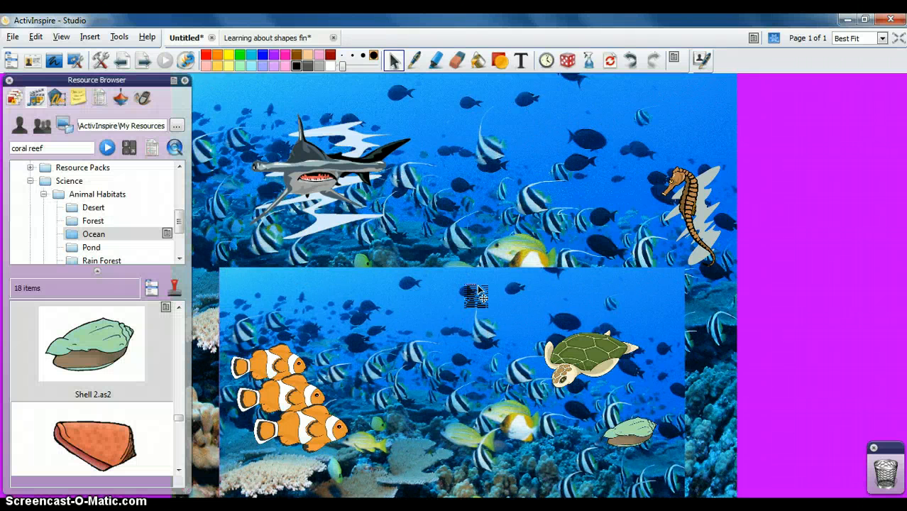
click(59, 100)
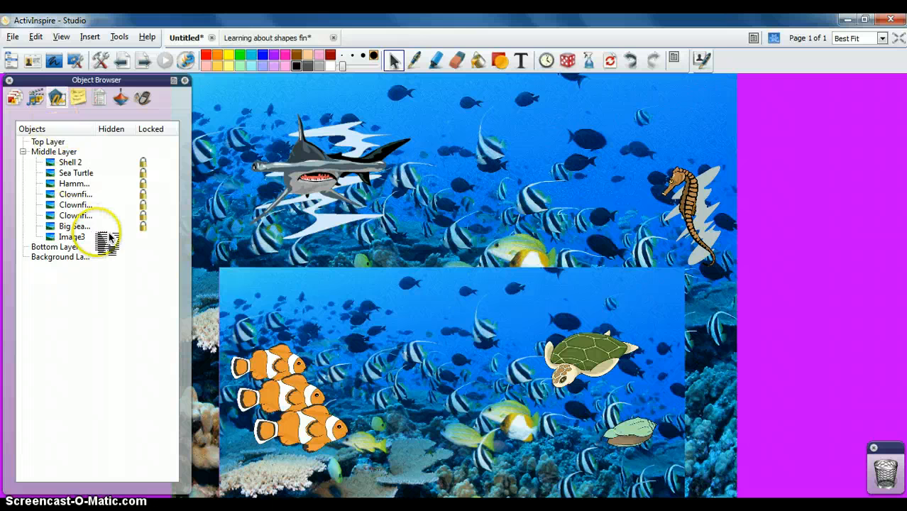
click(94, 241)
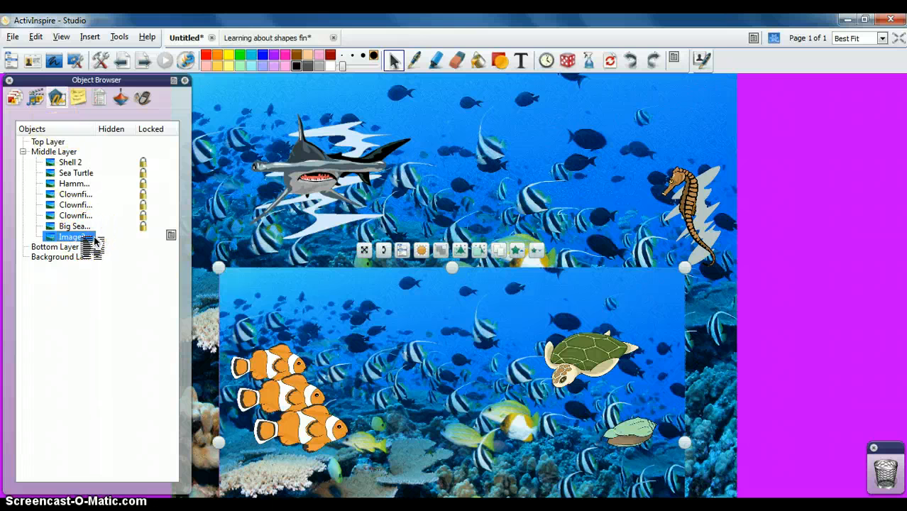
drag(95, 241, 64, 145)
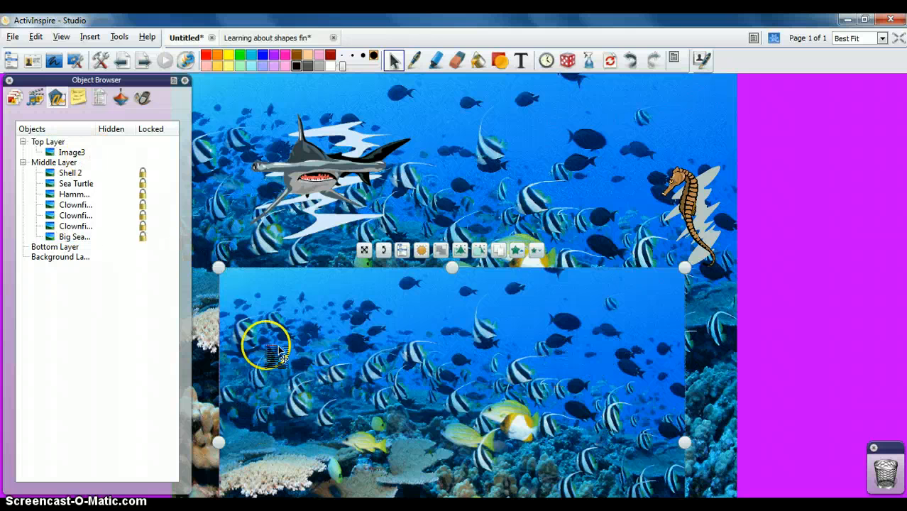
double_click(192, 231)
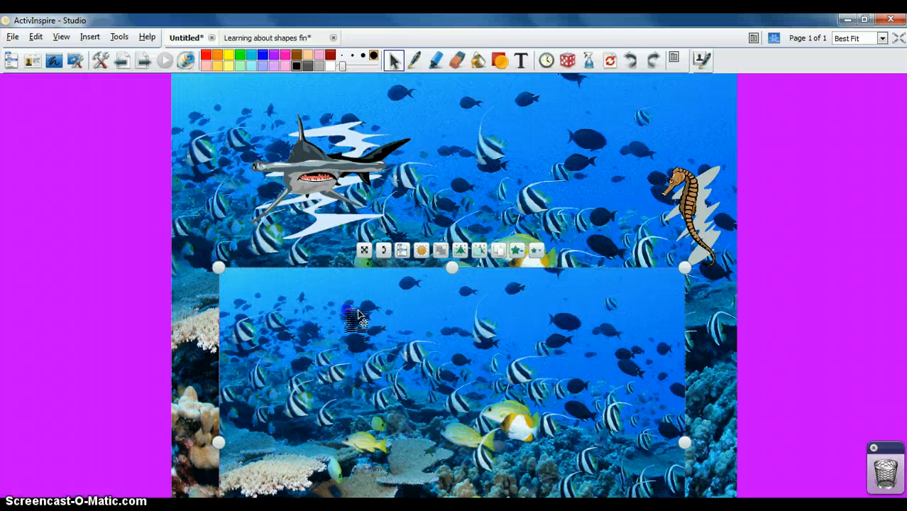
- Align the top coral reef image with the page, stretch it to cover the whole page, and lock it
drag(358, 315, 388, 227)
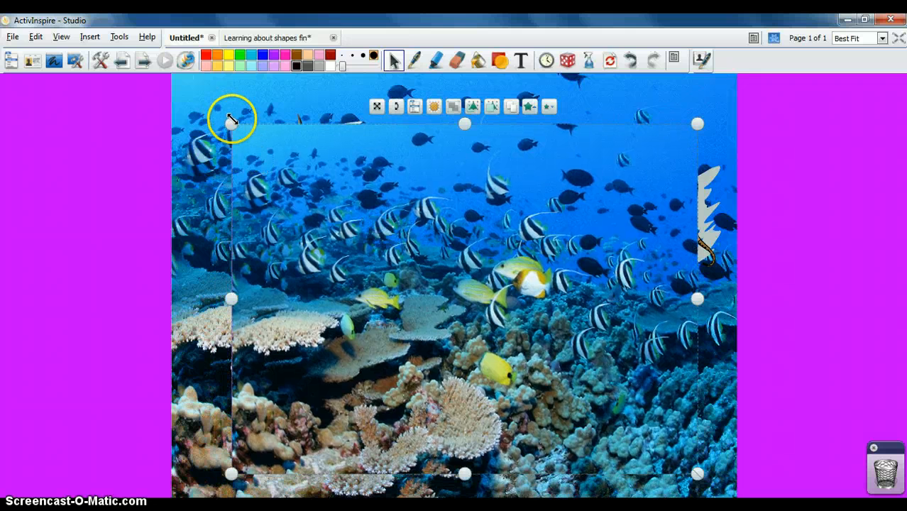
drag(211, 103, 174, 77)
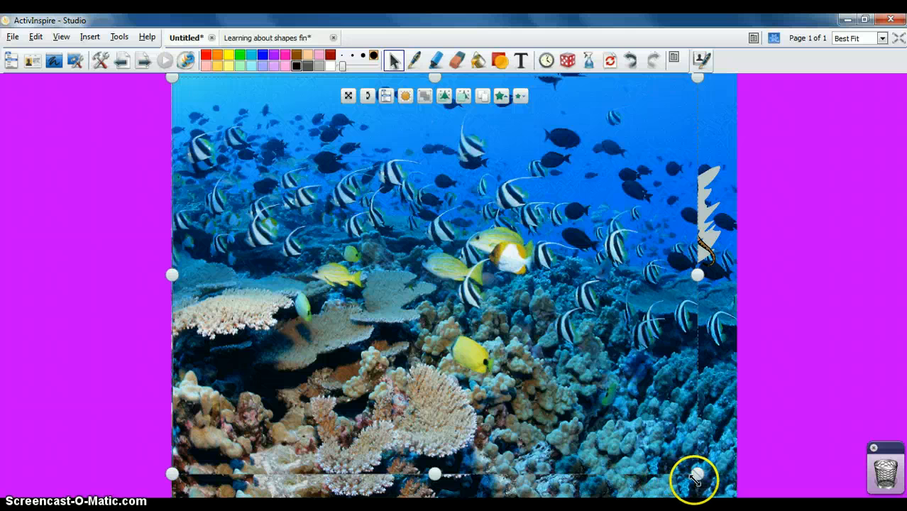
drag(698, 474, 737, 496)
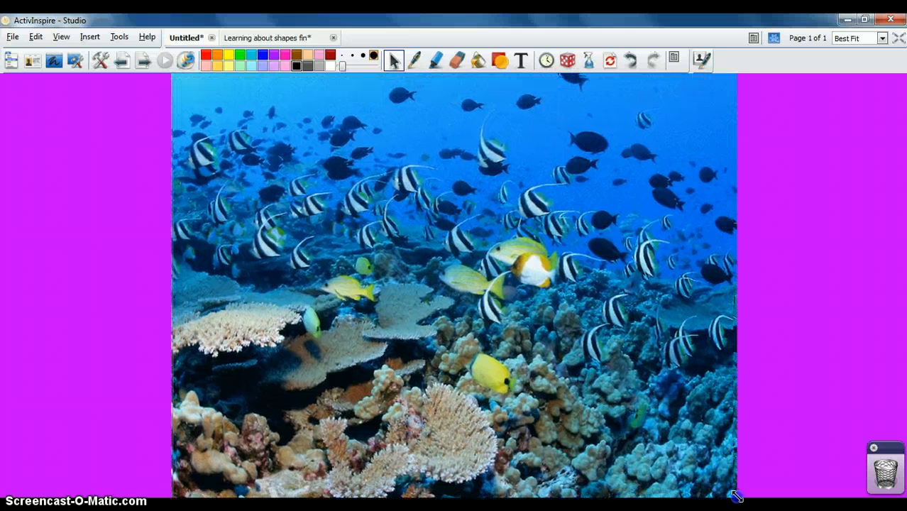
right_click(662, 428)
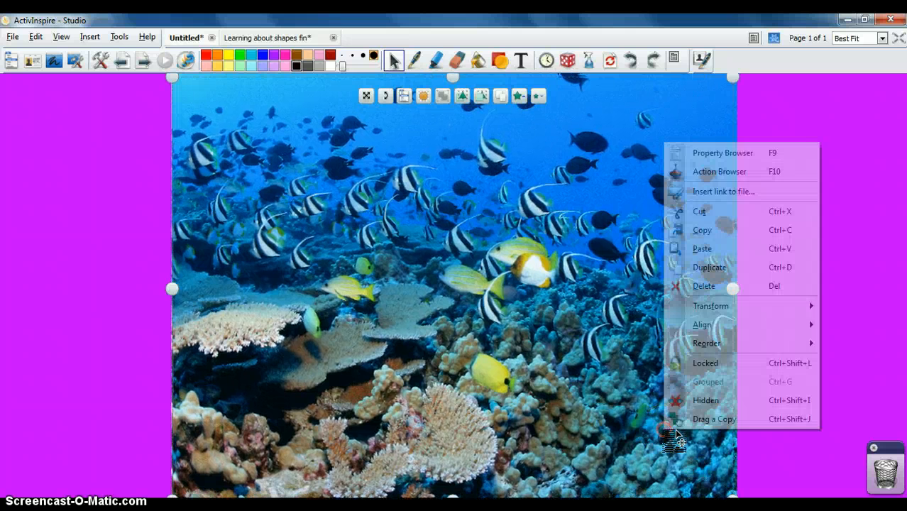
click(703, 367)
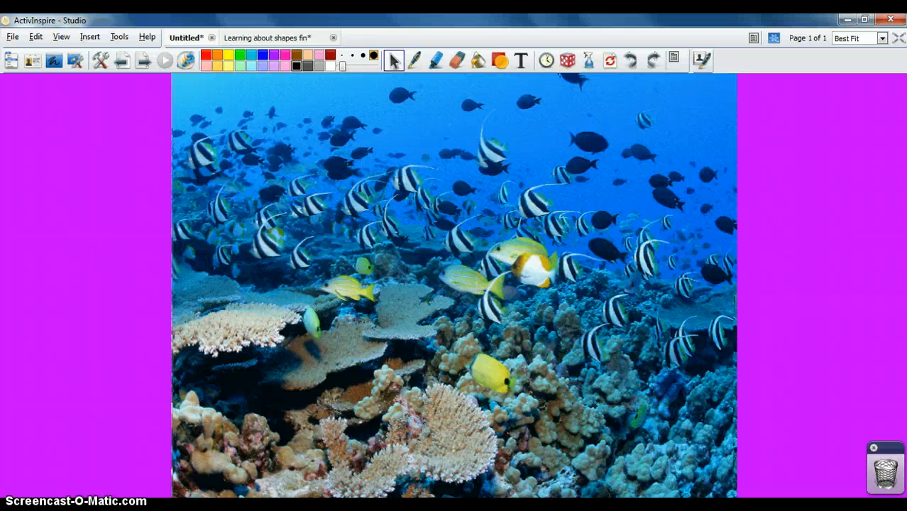
- Collapse the Science resource folder and open the Magic reveals folder in the resource library
mouse_move(2, 107)
click(42, 100)
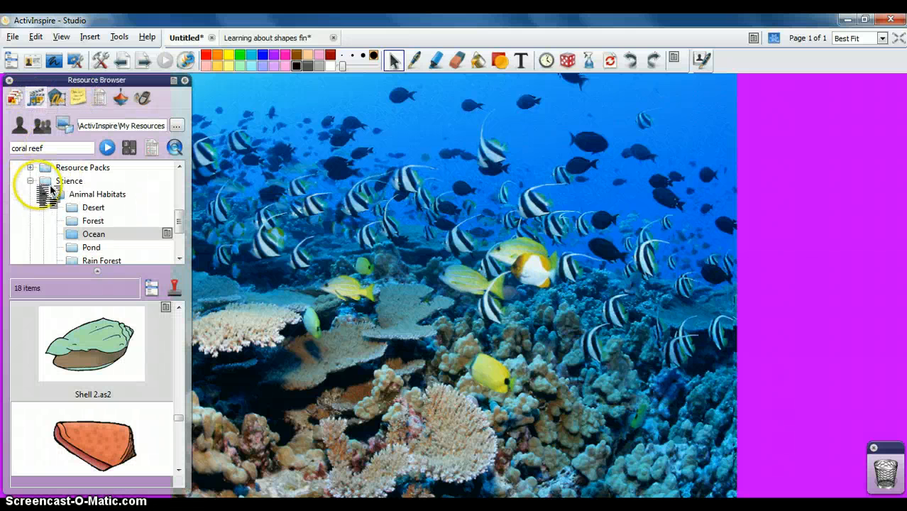
click(29, 181)
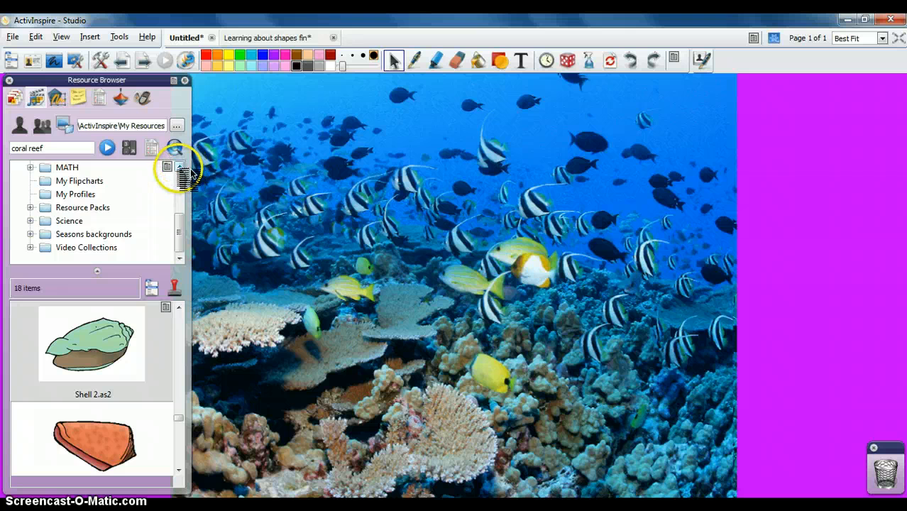
click(180, 167)
click(180, 168)
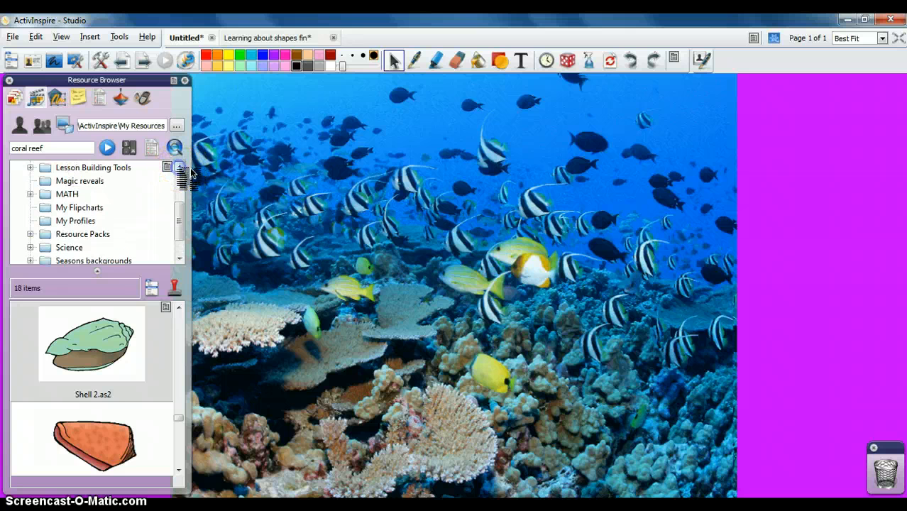
click(57, 184)
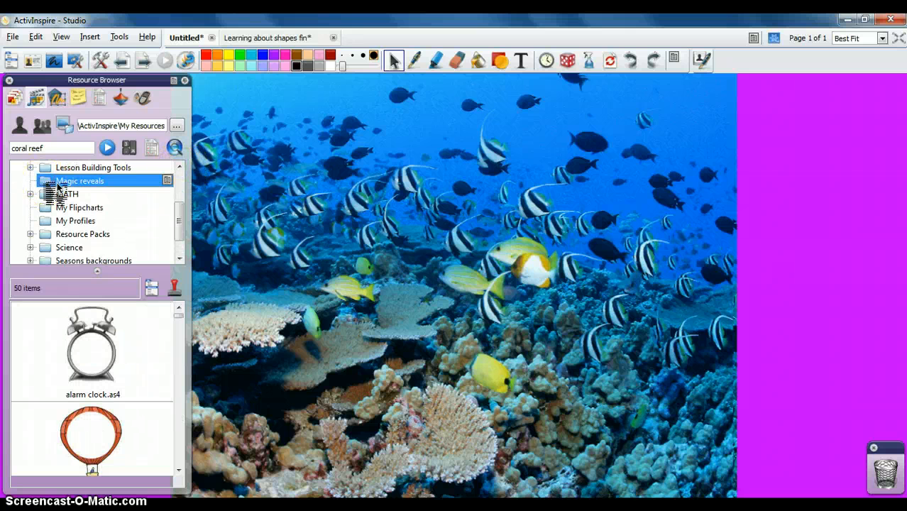
- Add the fish magic reveal beside the page, enlarge it, and move it over the hidden hammerhead shark
click(179, 469)
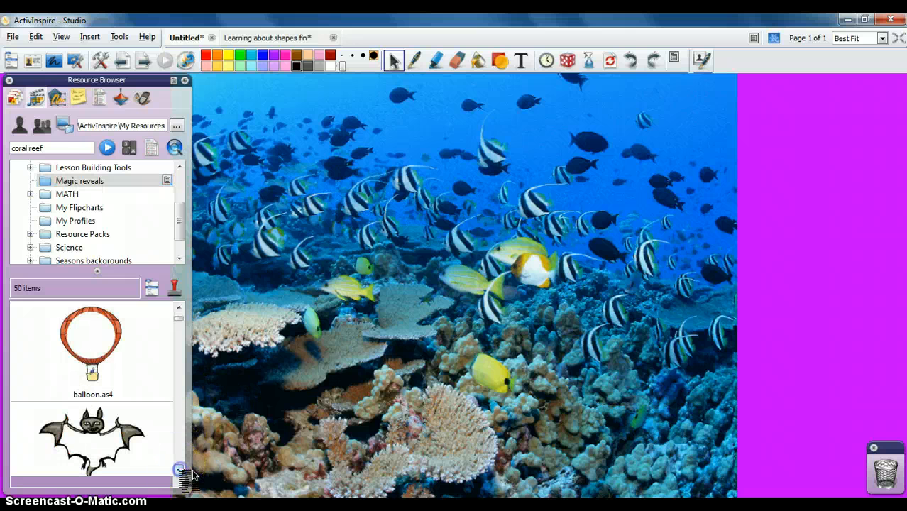
click(179, 469)
click(178, 469)
click(179, 469)
click(179, 469)
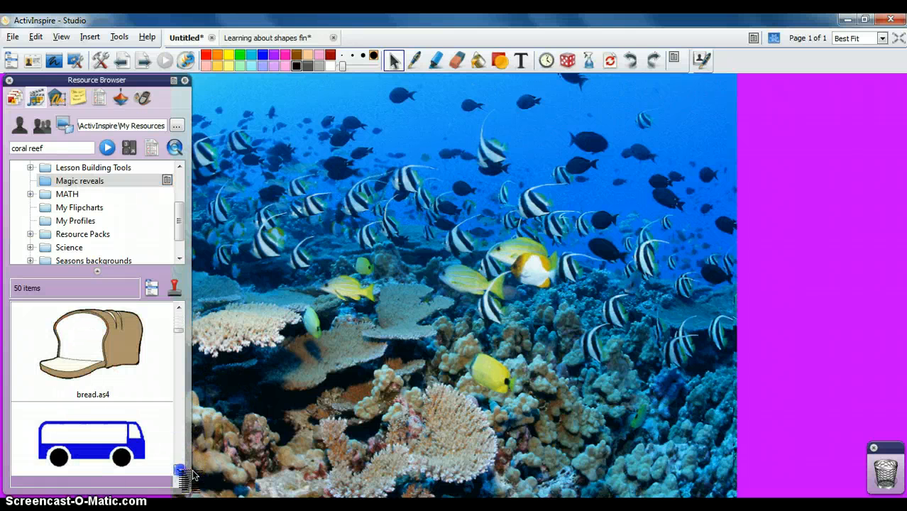
click(179, 469)
click(178, 469)
click(179, 469)
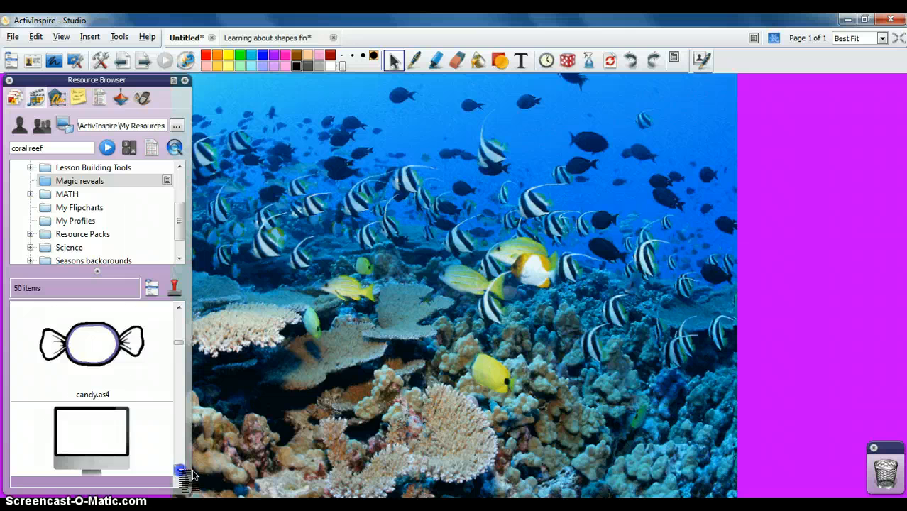
click(179, 470)
click(179, 469)
click(179, 469)
click(179, 470)
click(179, 470)
click(179, 470)
click(179, 469)
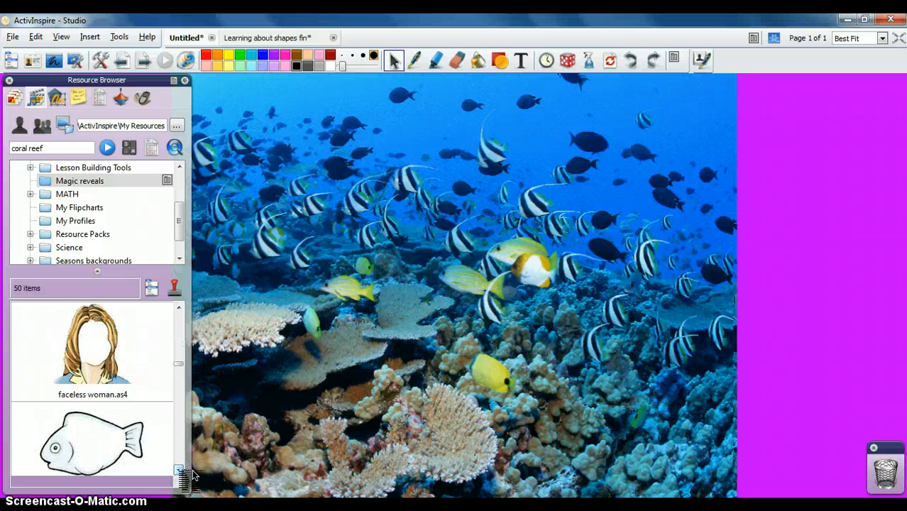
click(179, 470)
drag(75, 318, 827, 257)
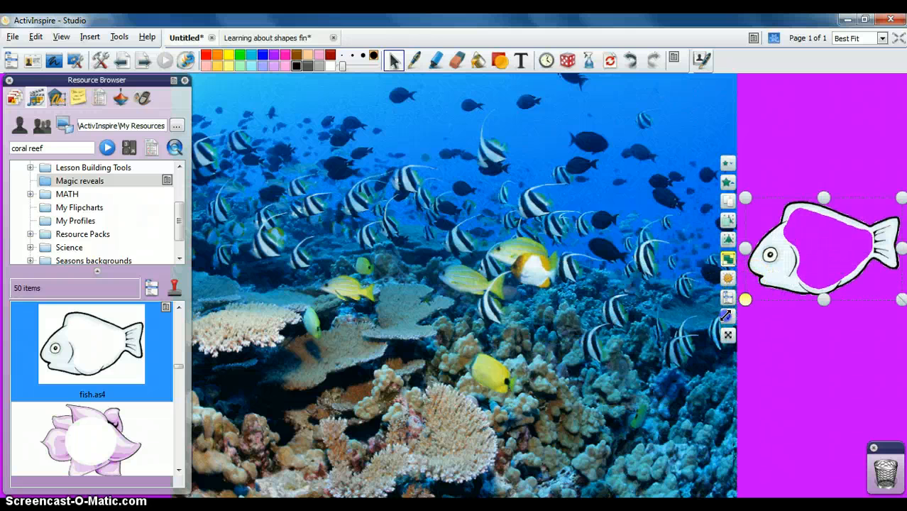
drag(725, 316, 685, 342)
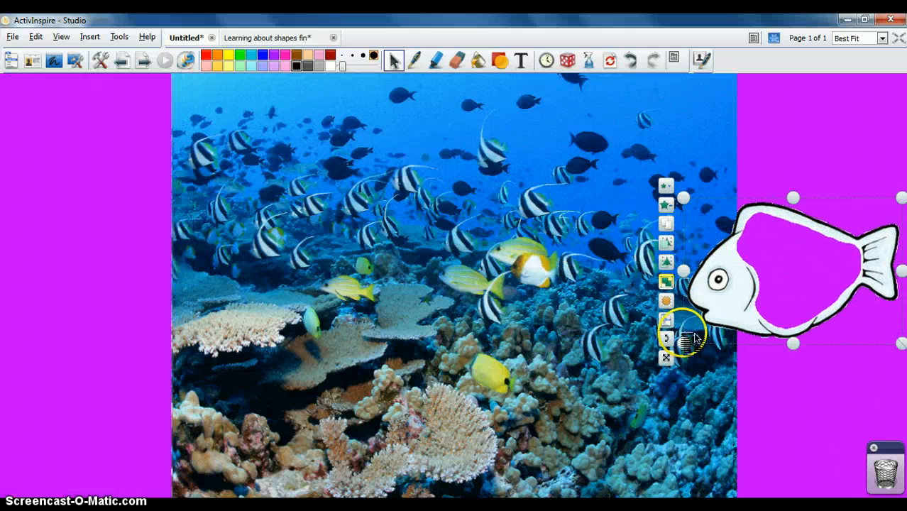
drag(745, 303, 319, 224)
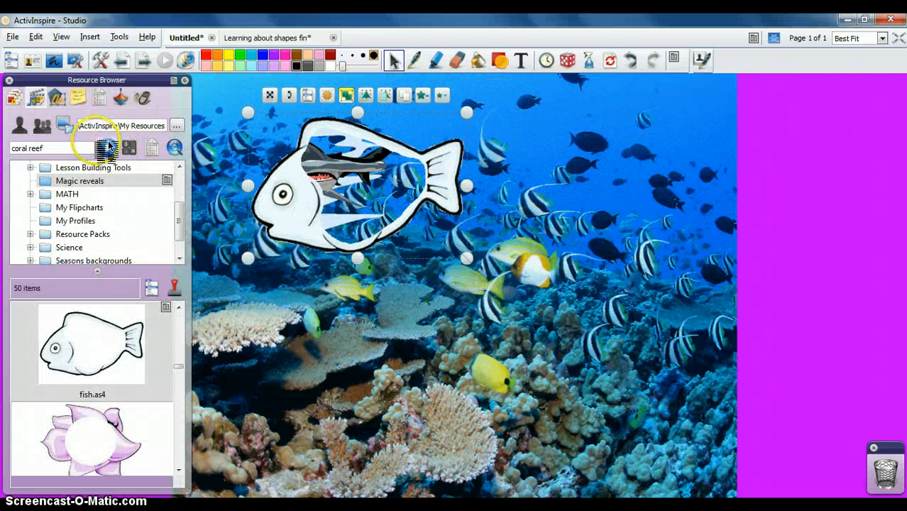
- Examine the fish reveal's image and pen objects in the Top Layer, and delete the fish from the page
click(58, 98)
drag(73, 174, 80, 177)
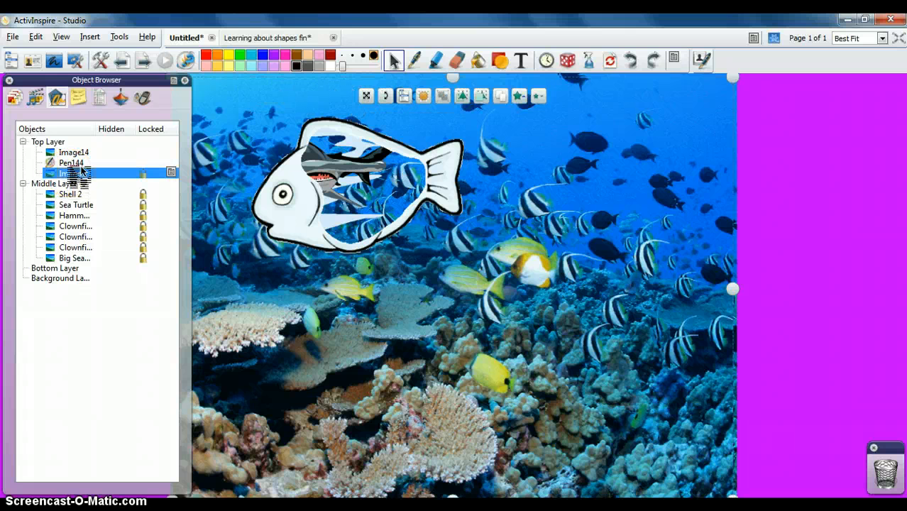
click(82, 165)
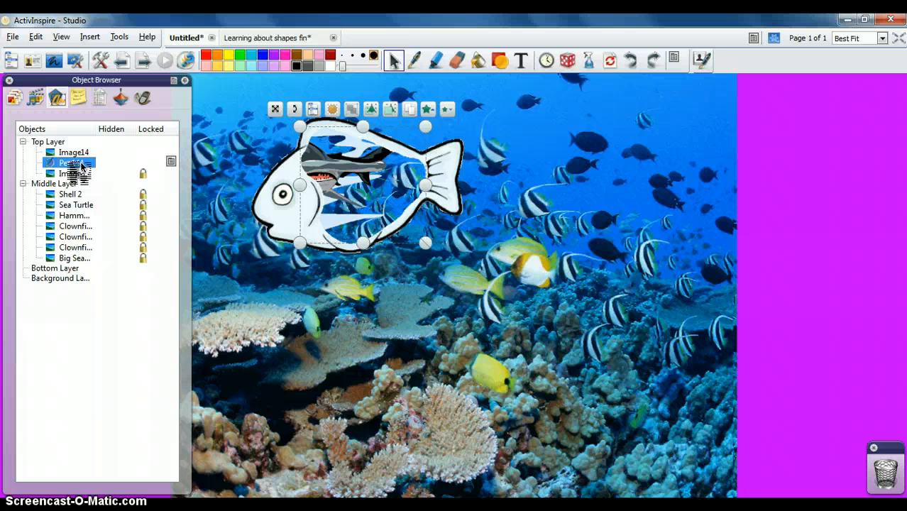
click(81, 154)
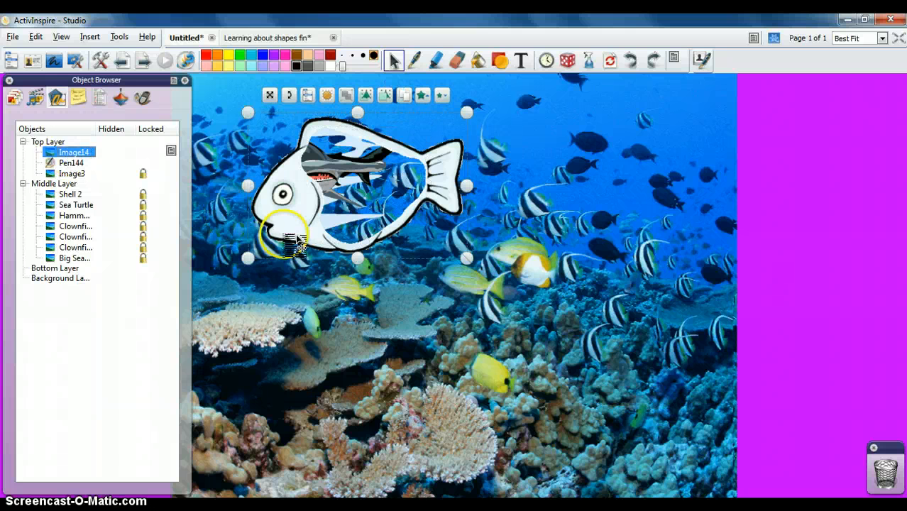
drag(302, 235, 893, 479)
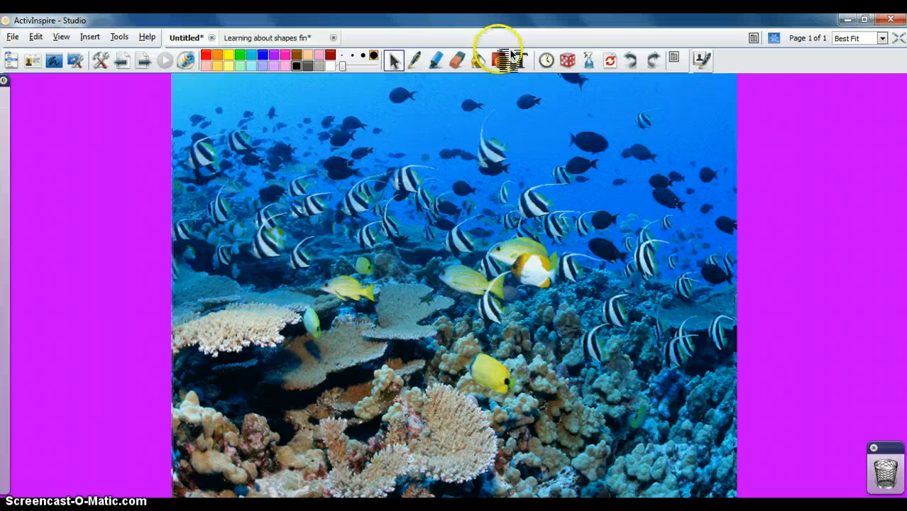
- Draw a thick black unfilled circle across the page's left edge and move it out into the purple margin
click(505, 58)
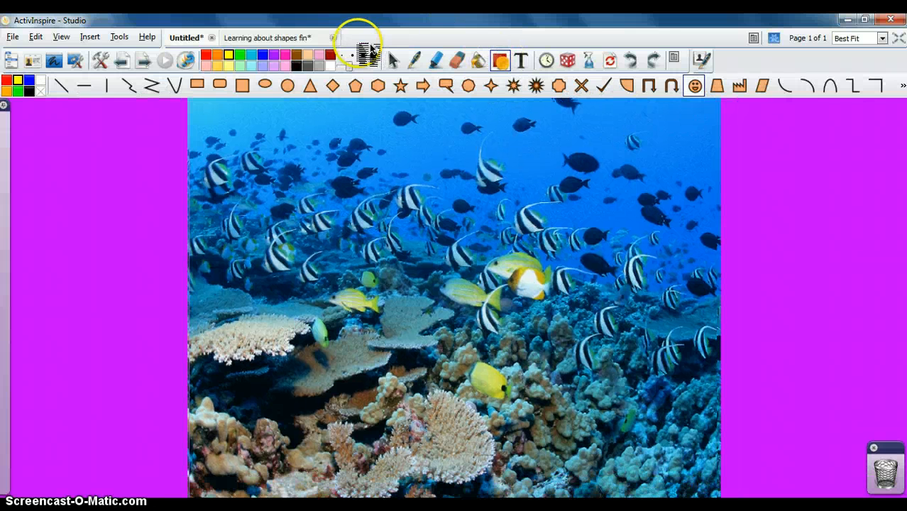
click(220, 85)
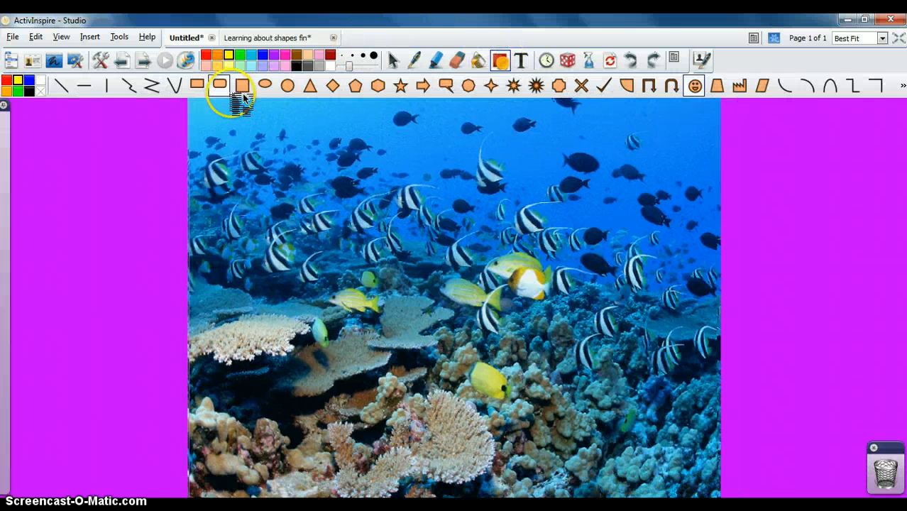
click(288, 86)
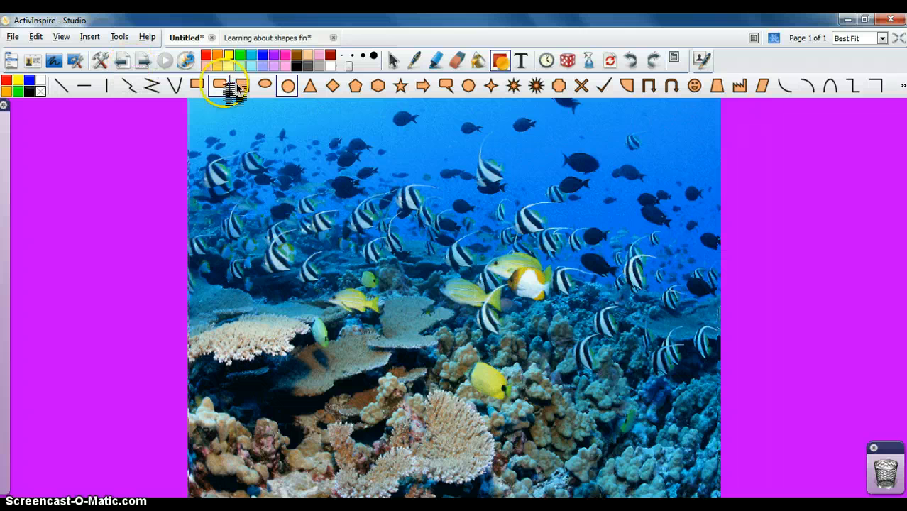
click(306, 66)
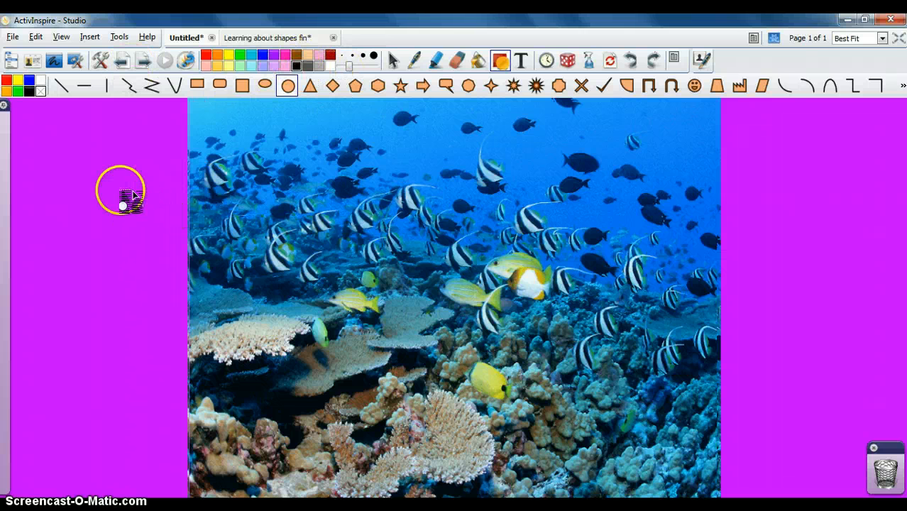
drag(115, 181, 205, 347)
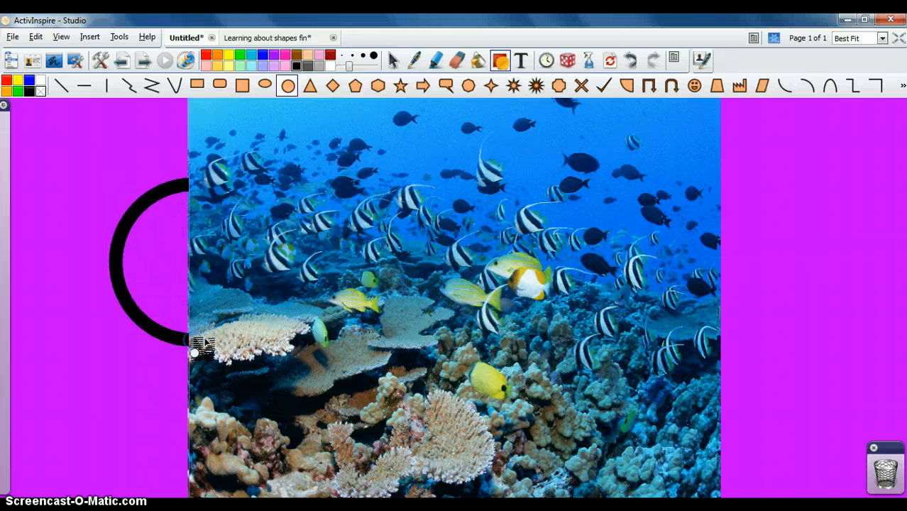
click(395, 61)
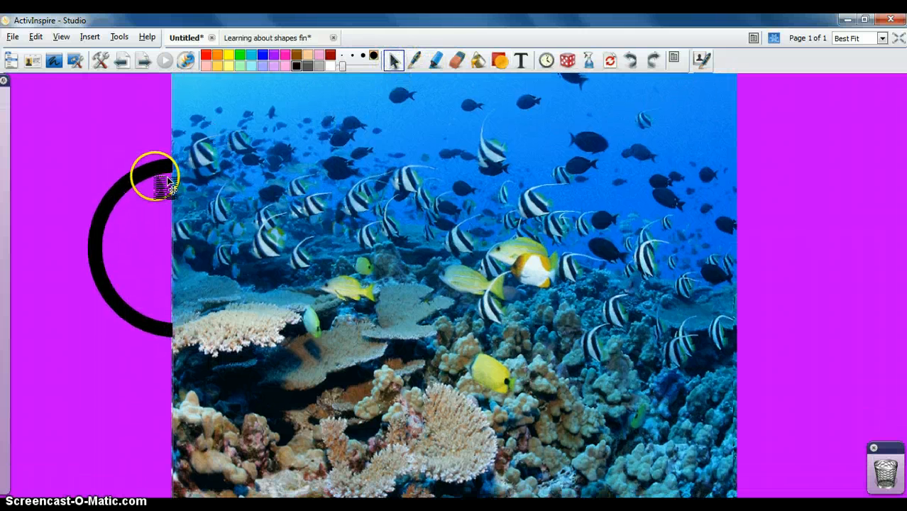
drag(169, 181, 81, 183)
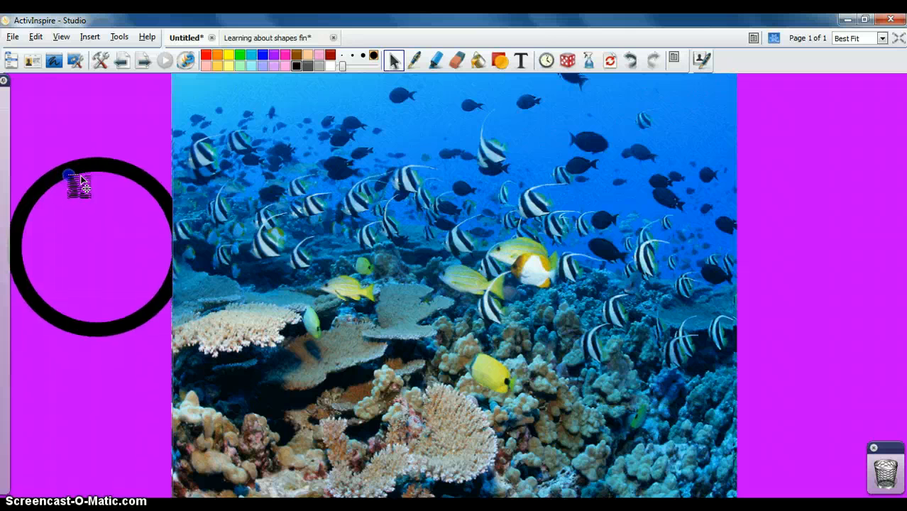
- Fill the inside of the black circle with Magic Ink and check the ink's pen object in the Object Browser's Top Layer
click(93, 36)
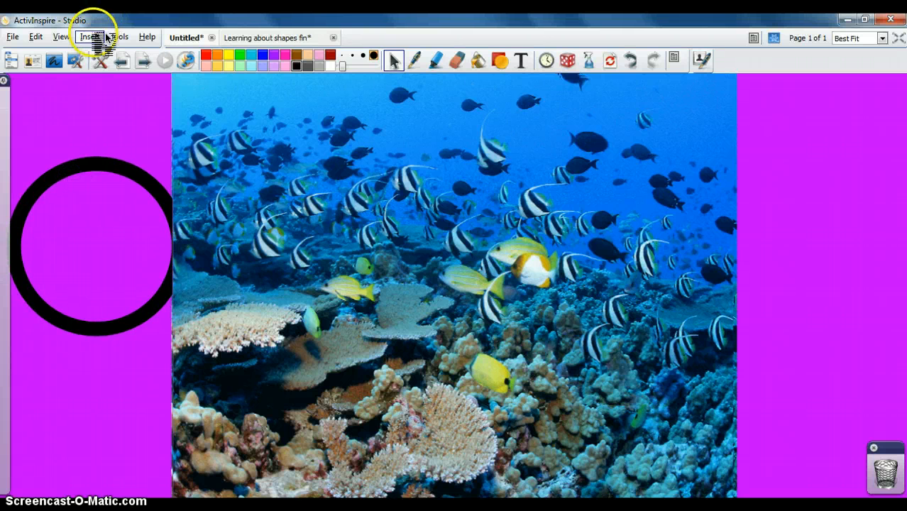
click(119, 36)
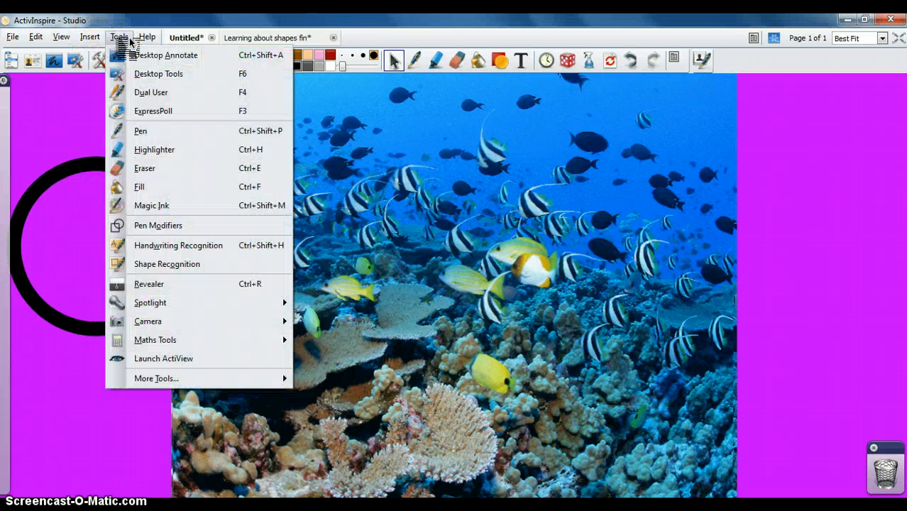
click(170, 205)
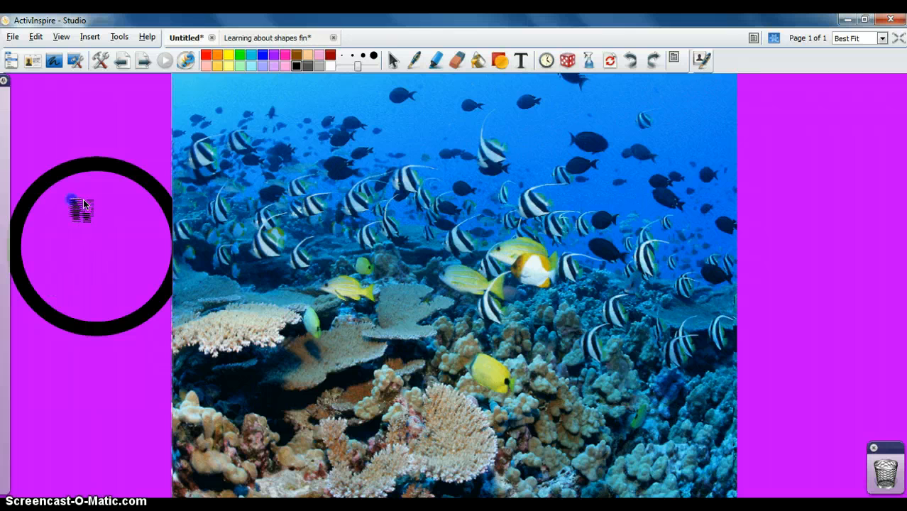
mouse_move(5, 206)
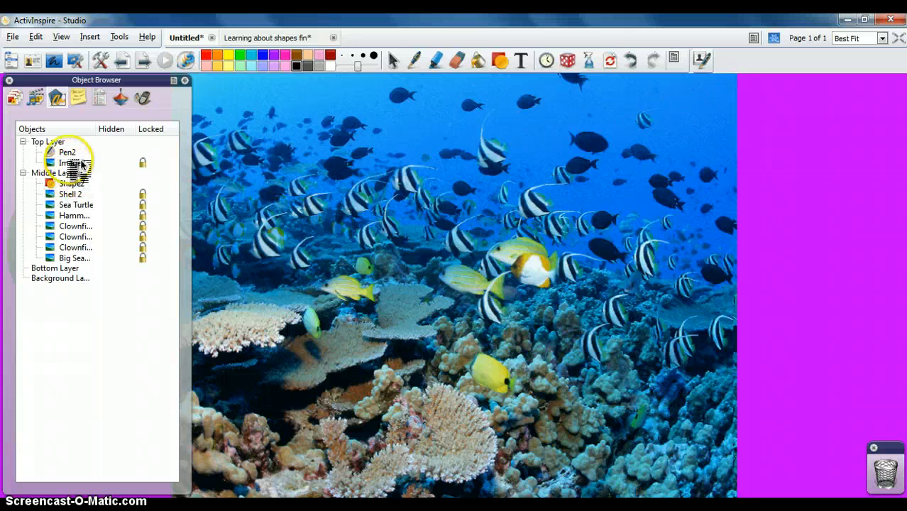
click(173, 80)
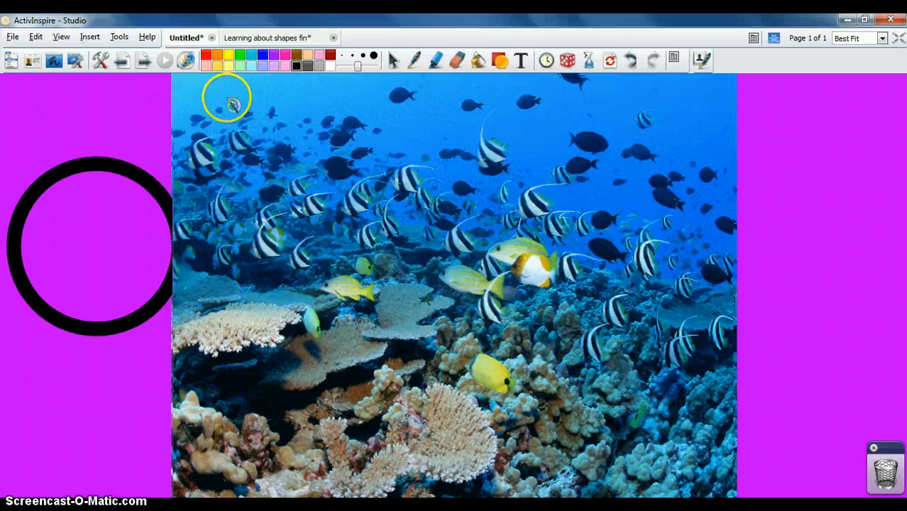
- Select the black circle together with its magic ink, group them, and move them slightly down toward the page
click(393, 60)
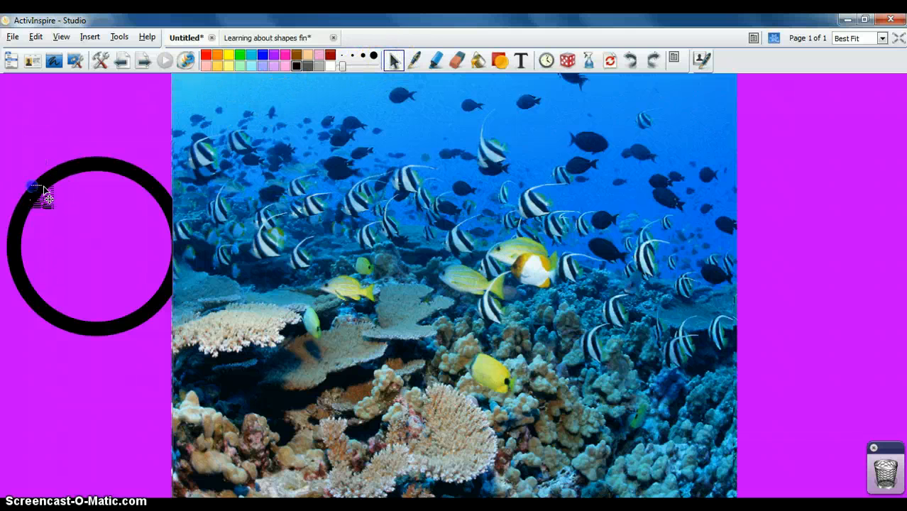
drag(21, 158, 193, 358)
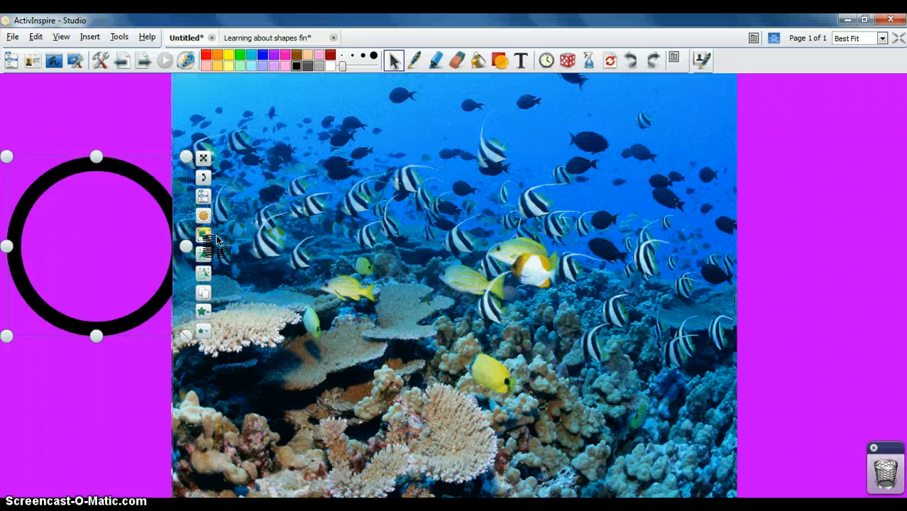
click(114, 111)
drag(103, 174, 95, 229)
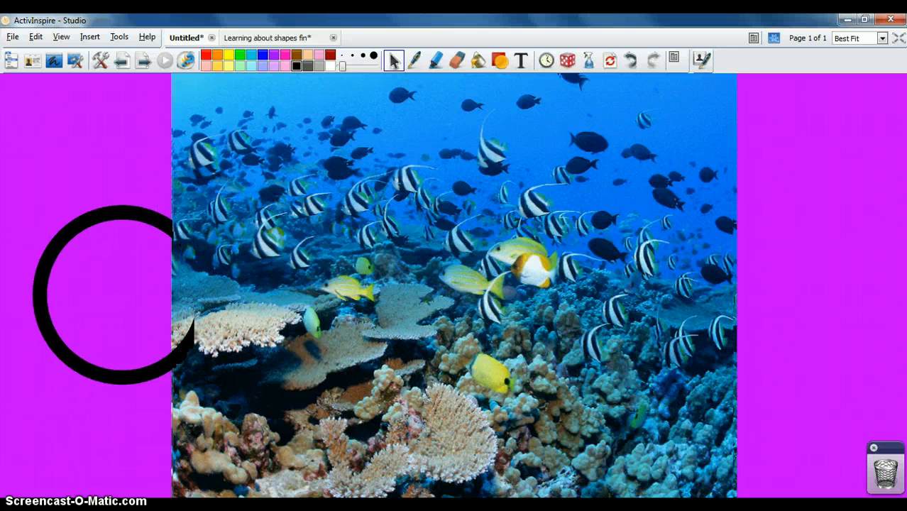
- Move the circle shape from the Middle Layer into the Top Layer above the pen object, and place the circle over the reef image
mouse_move(2, 186)
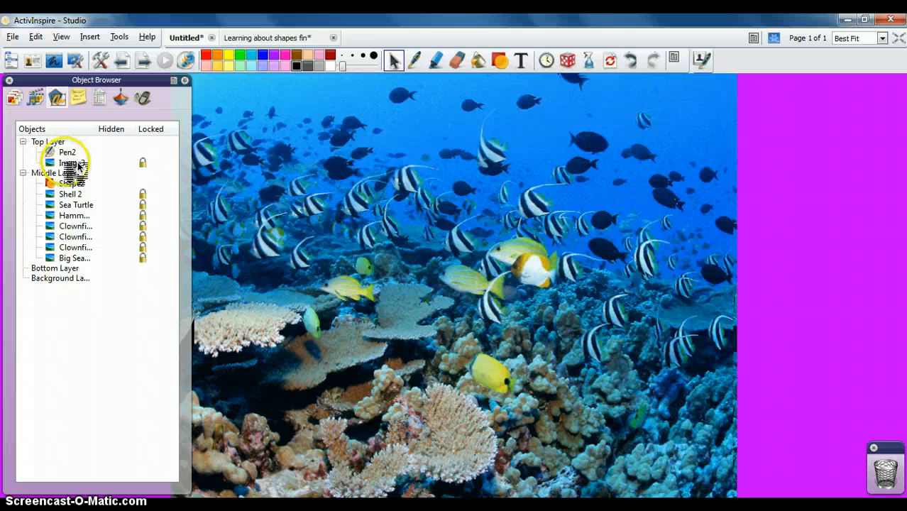
drag(78, 185, 89, 152)
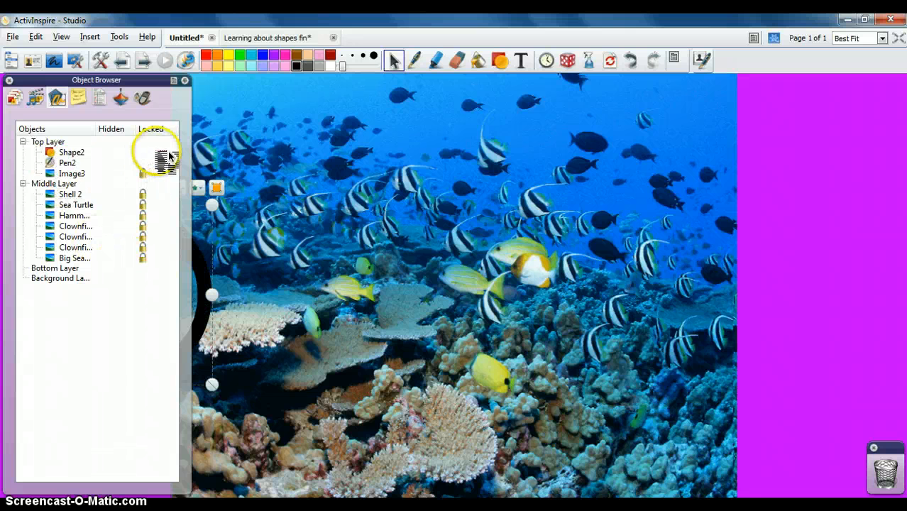
drag(112, 219, 542, 125)
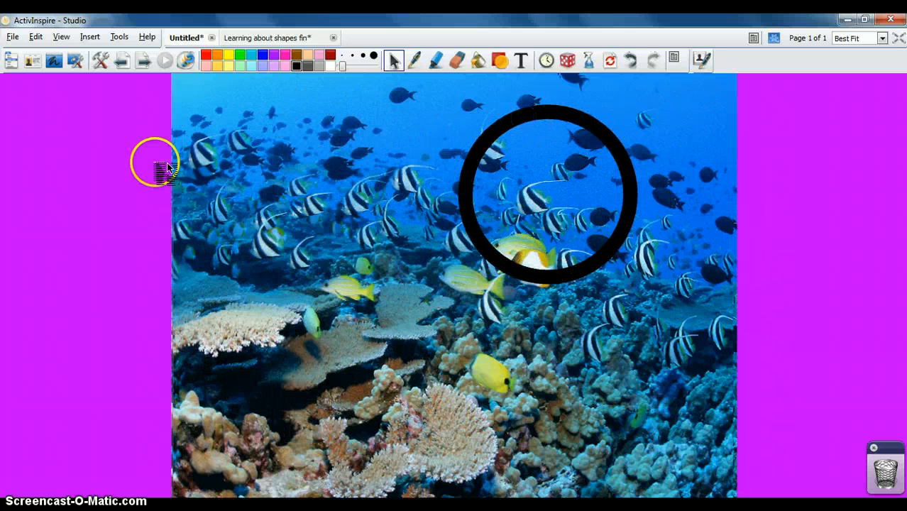
- Examine the stacking order in the Top Layer by selecting the reef image, the magic ink pen object, and the circle shape in turn
mouse_move(1, 142)
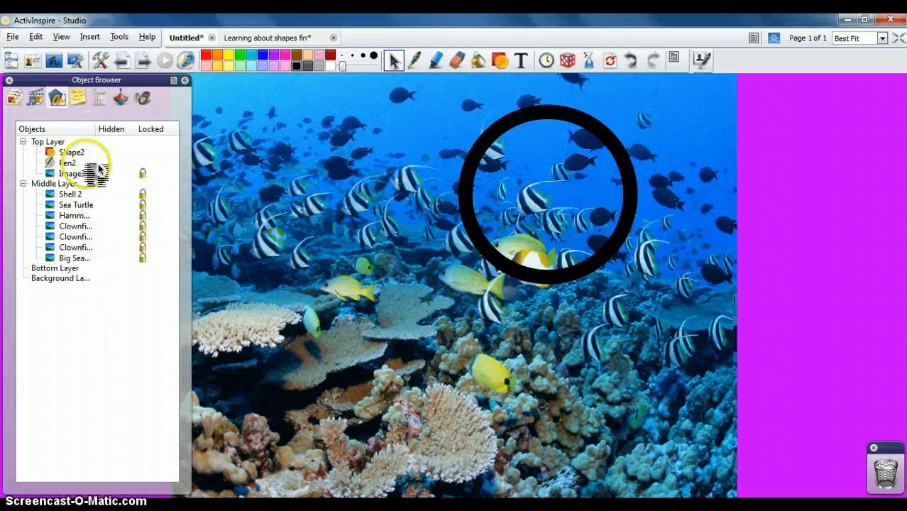
click(91, 174)
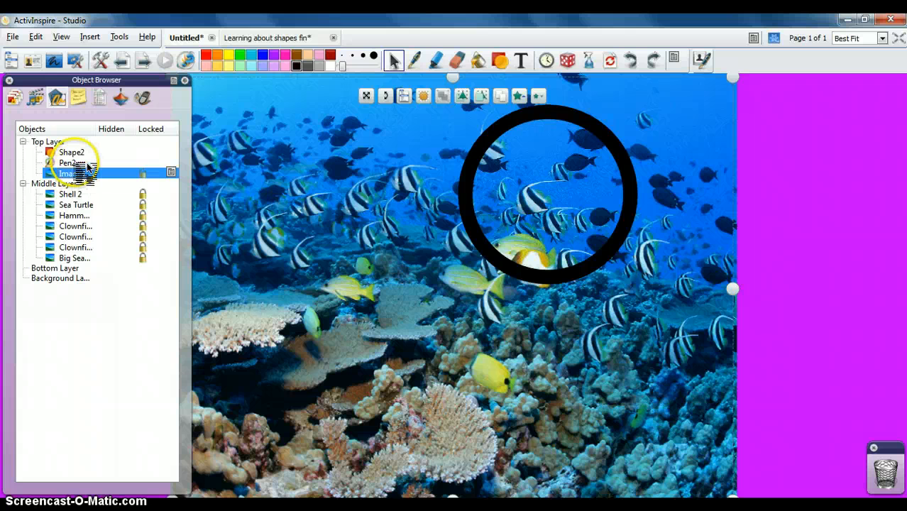
click(88, 164)
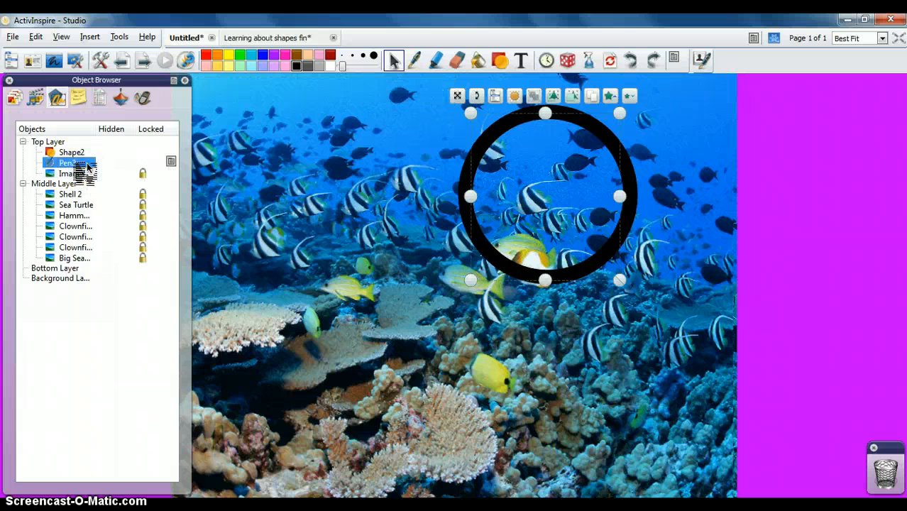
drag(88, 168, 88, 158)
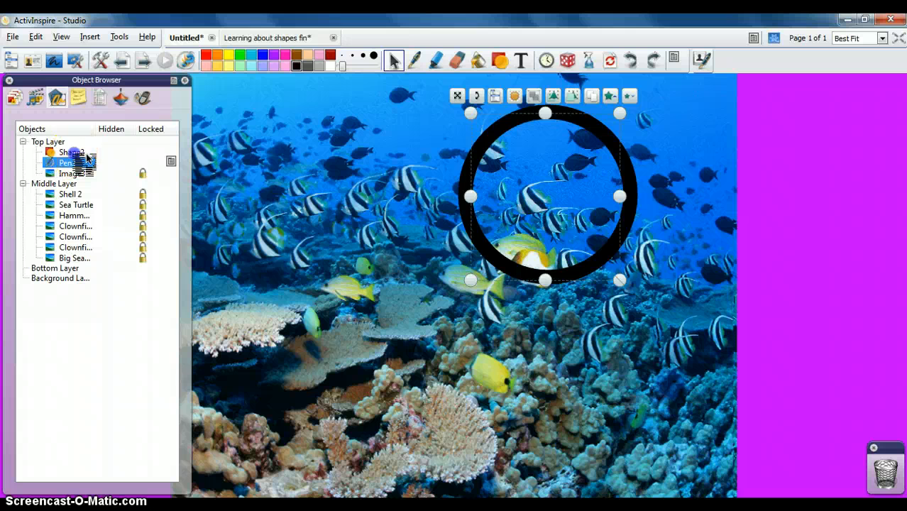
click(86, 154)
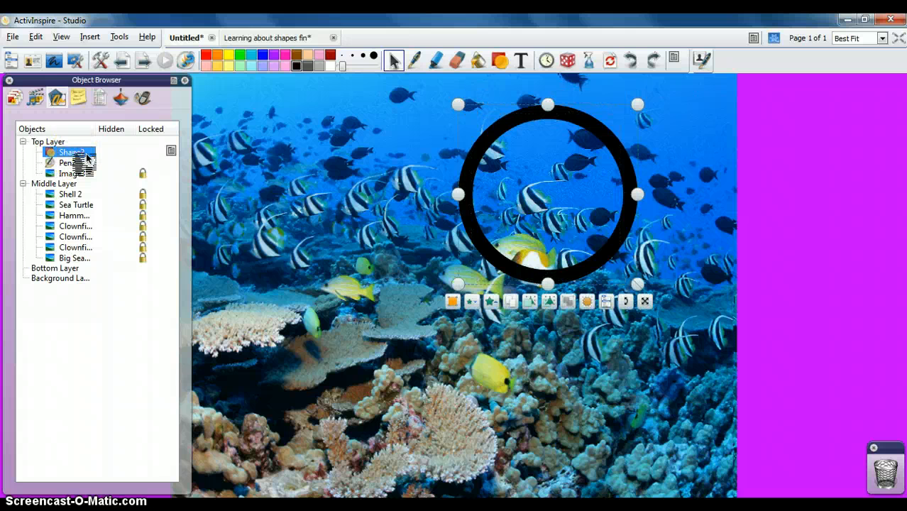